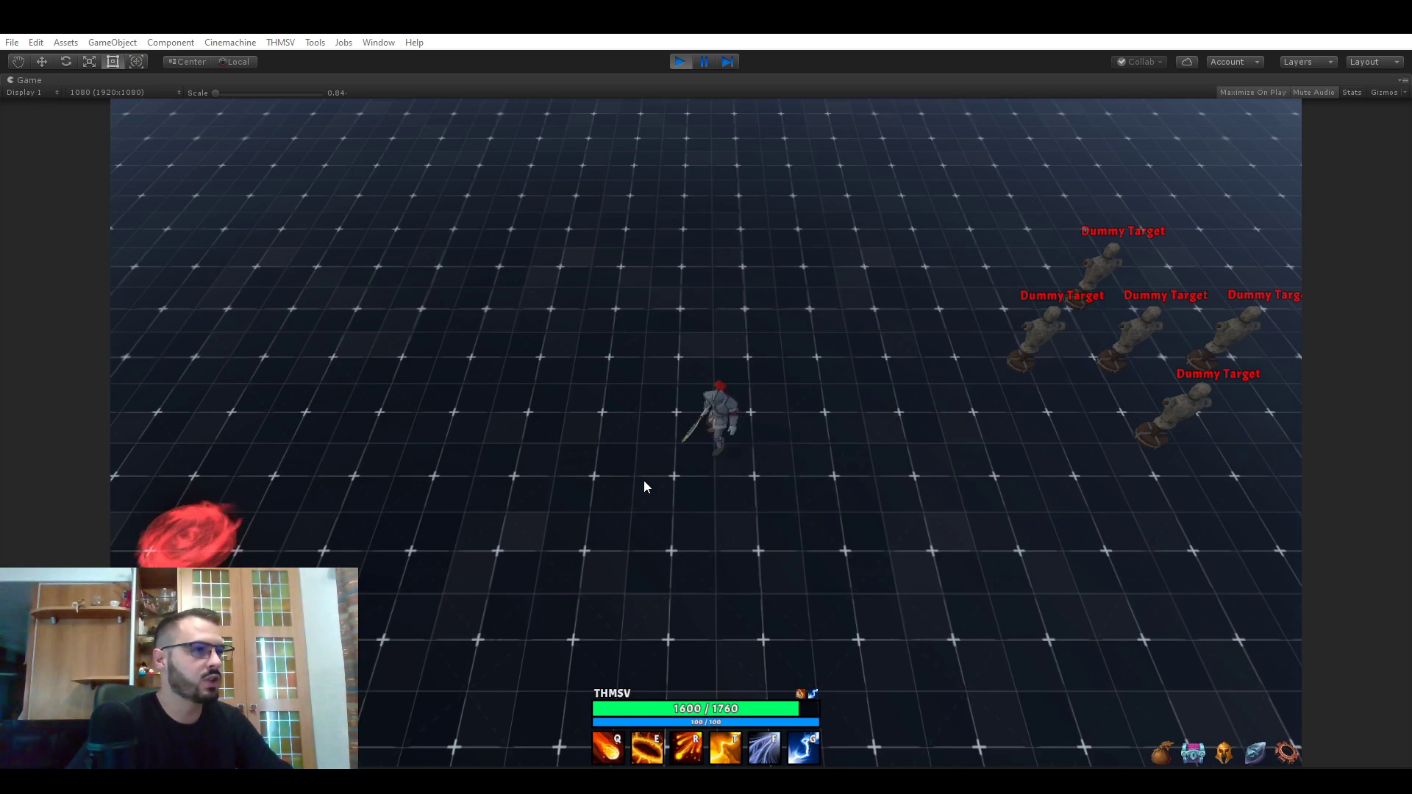
- Launch RPG Builder from the THMSV menu and position its window over the game
click(285, 41)
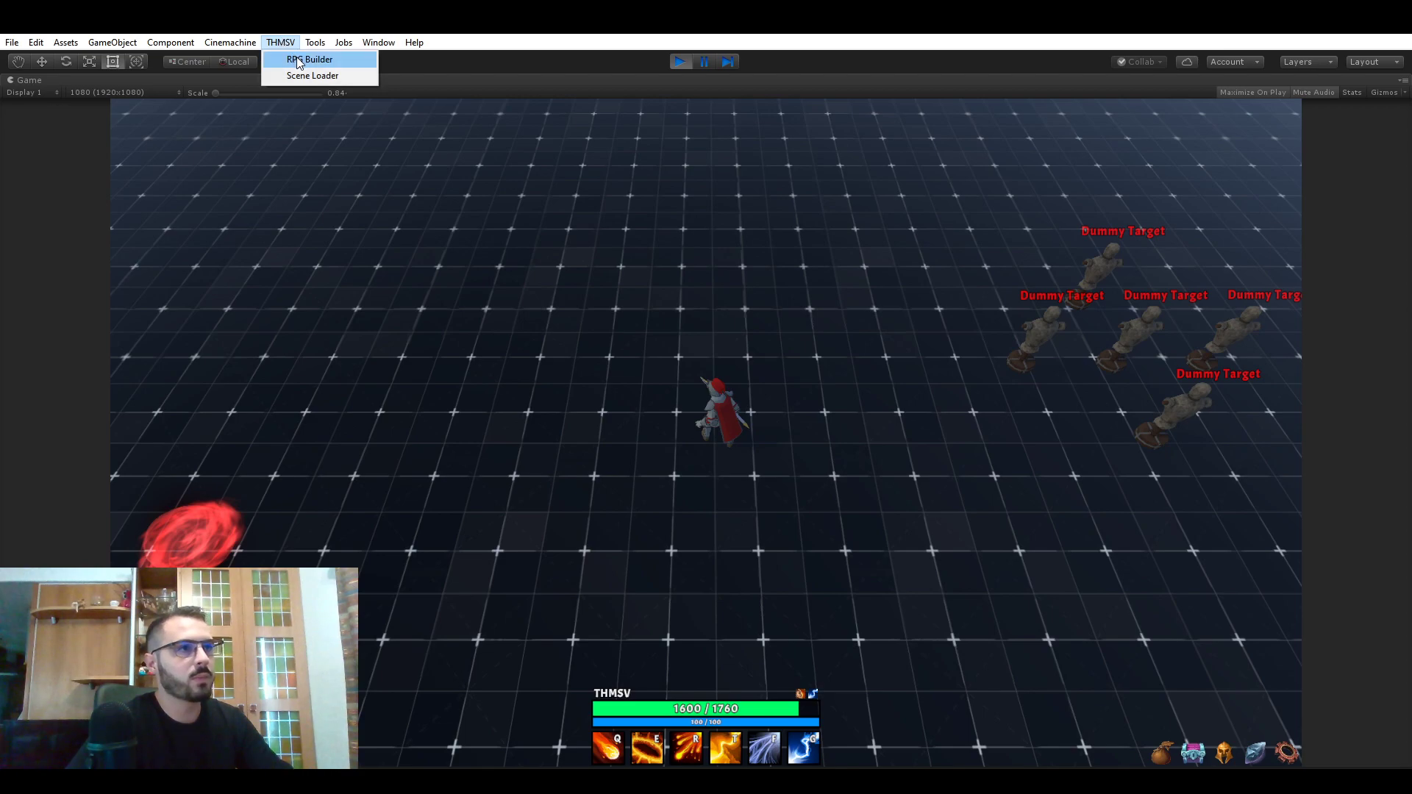
click(295, 56)
drag(486, 182, 574, 165)
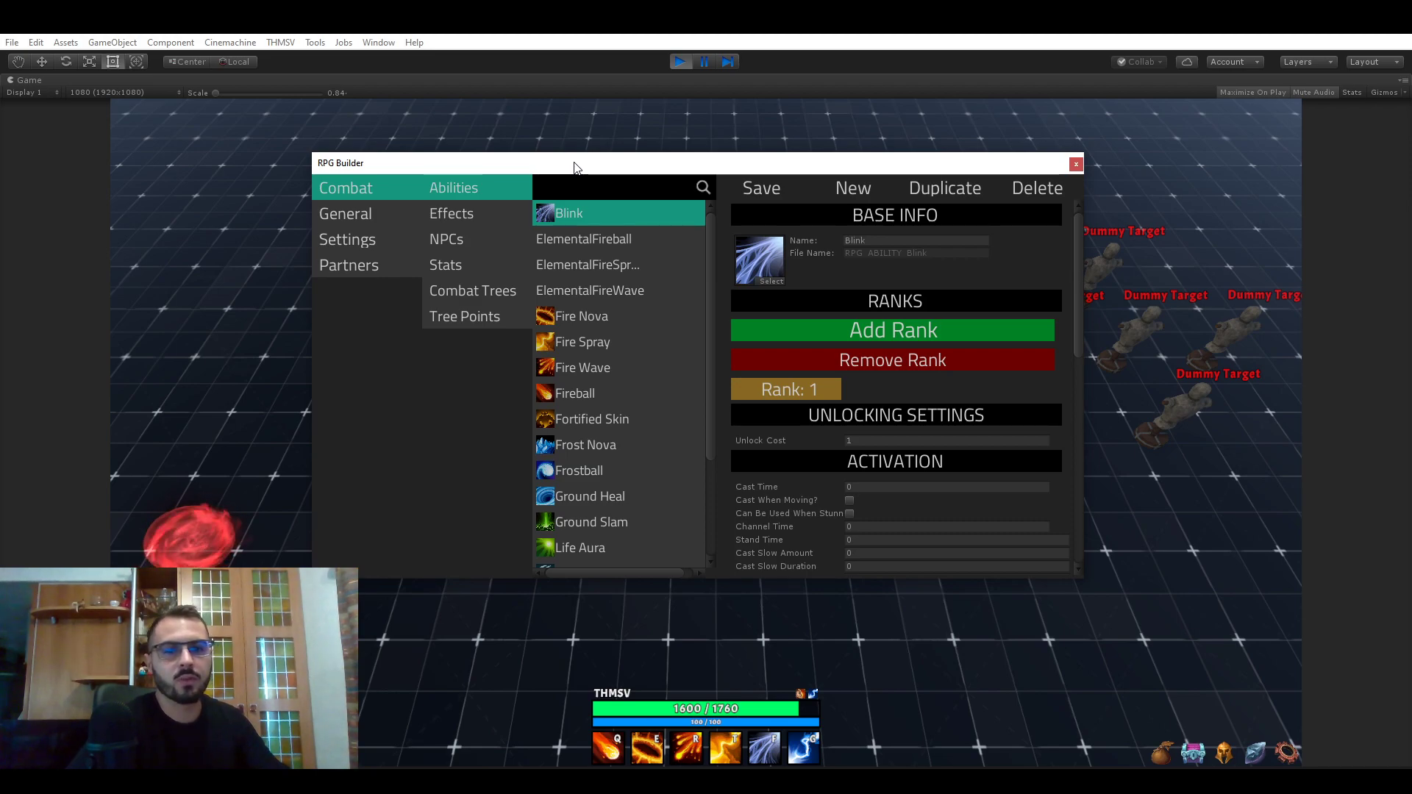
drag(574, 167, 554, 125)
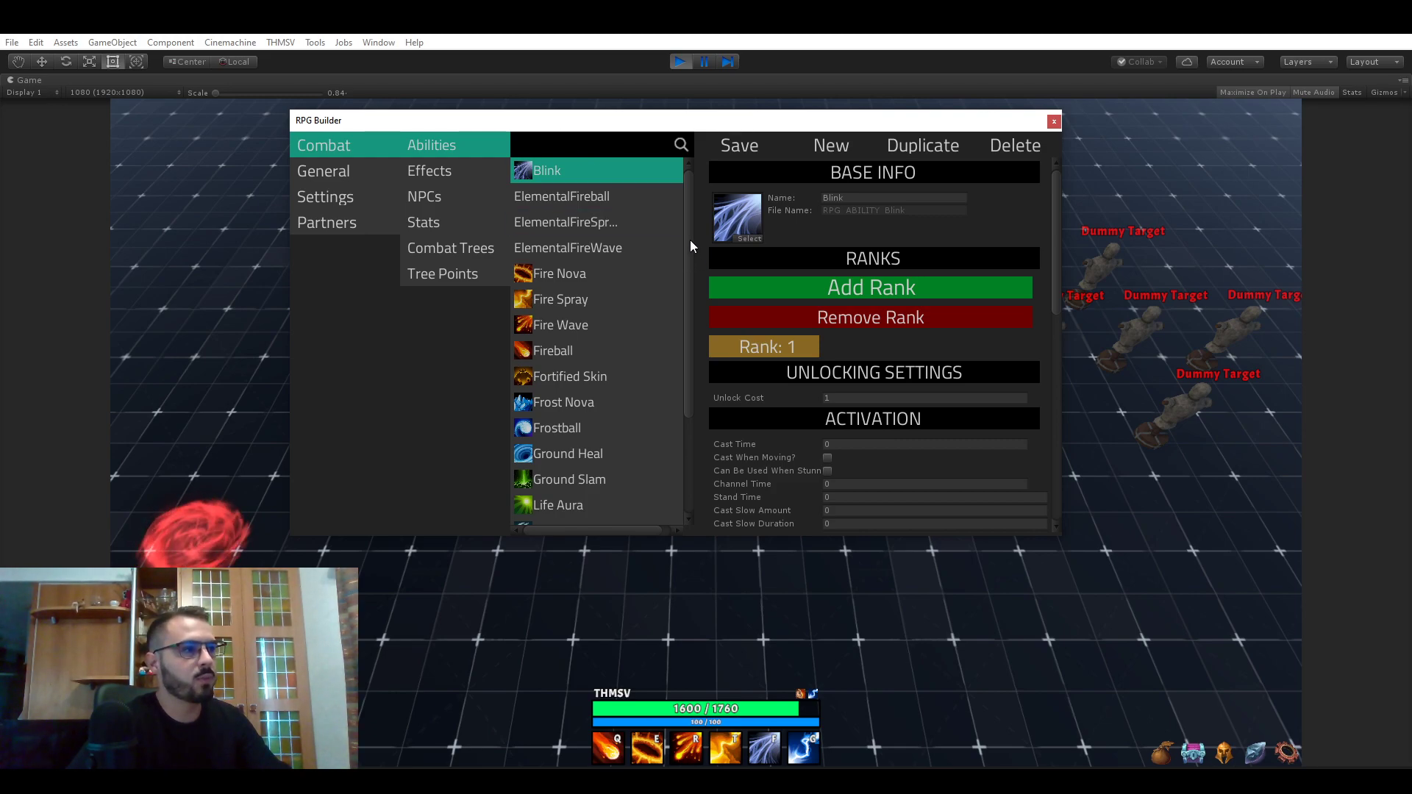
mouse_move(690, 240)
mouse_down()
mouse_move(698, 328)
mouse_move(715, 221)
mouse_up()
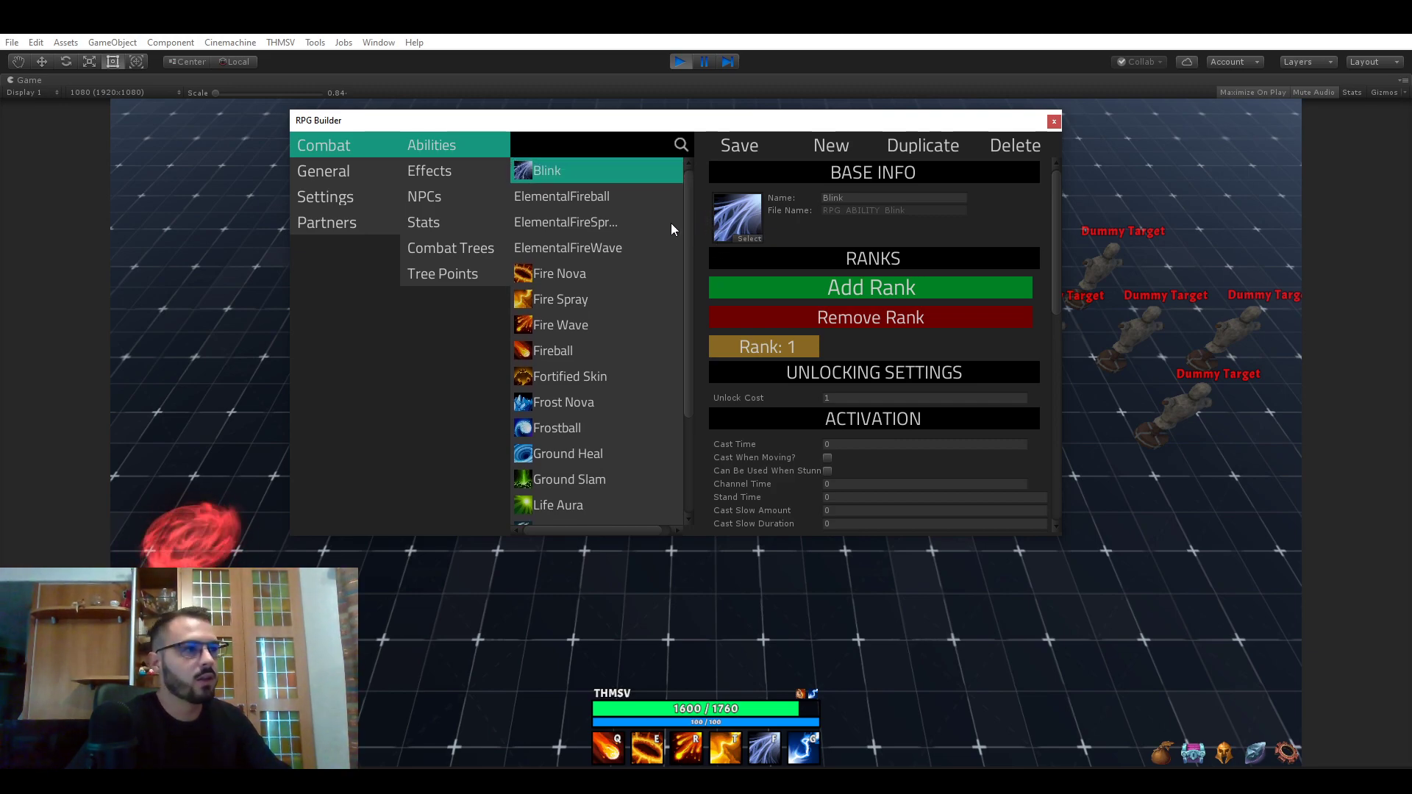
- Browse the Effects, NPCs, Stats, Combat Trees and Tree Points categories
click(459, 169)
click(447, 200)
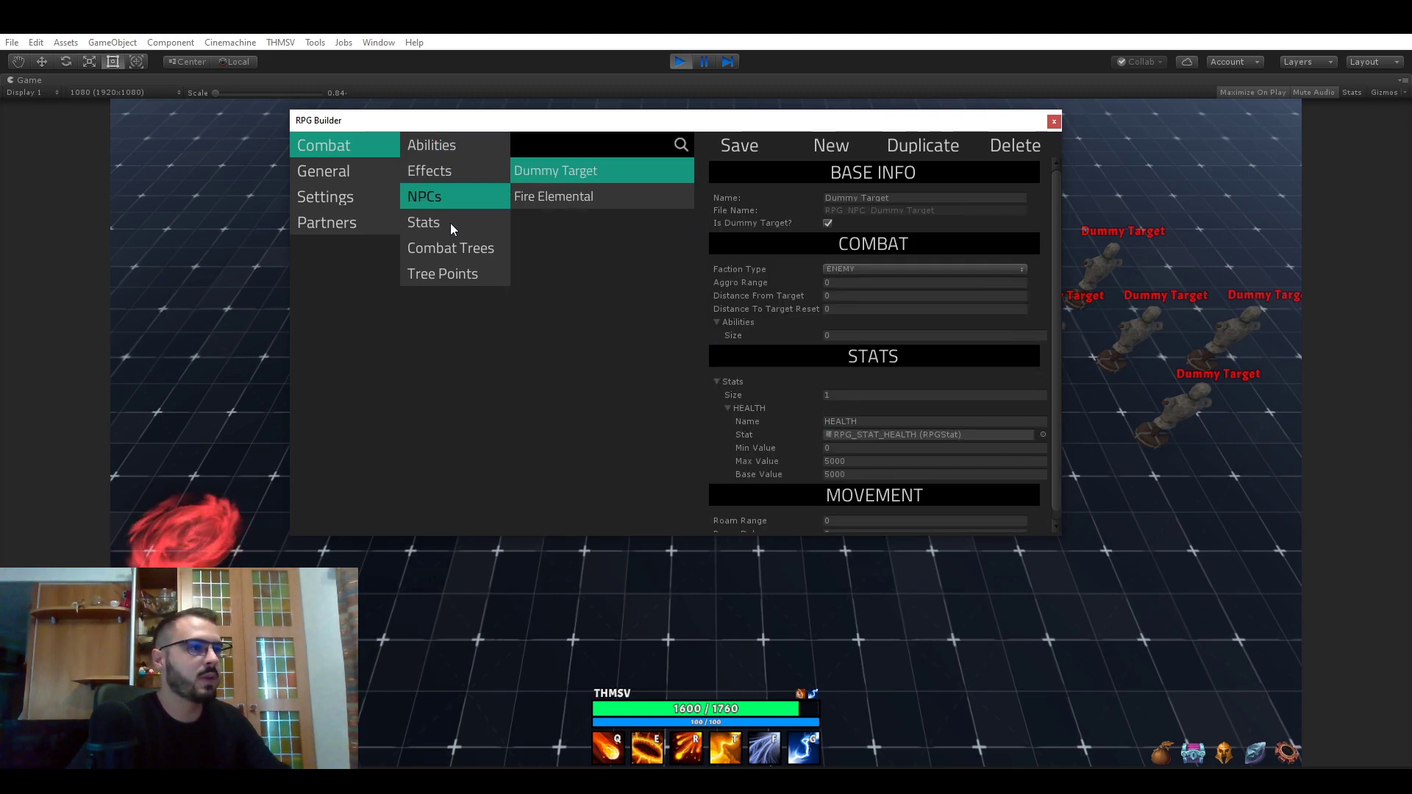
click(450, 223)
click(456, 248)
click(450, 274)
- Browse General's Items, Skills, Races and Classes, then return to Combat Abilities showing Blink
click(342, 175)
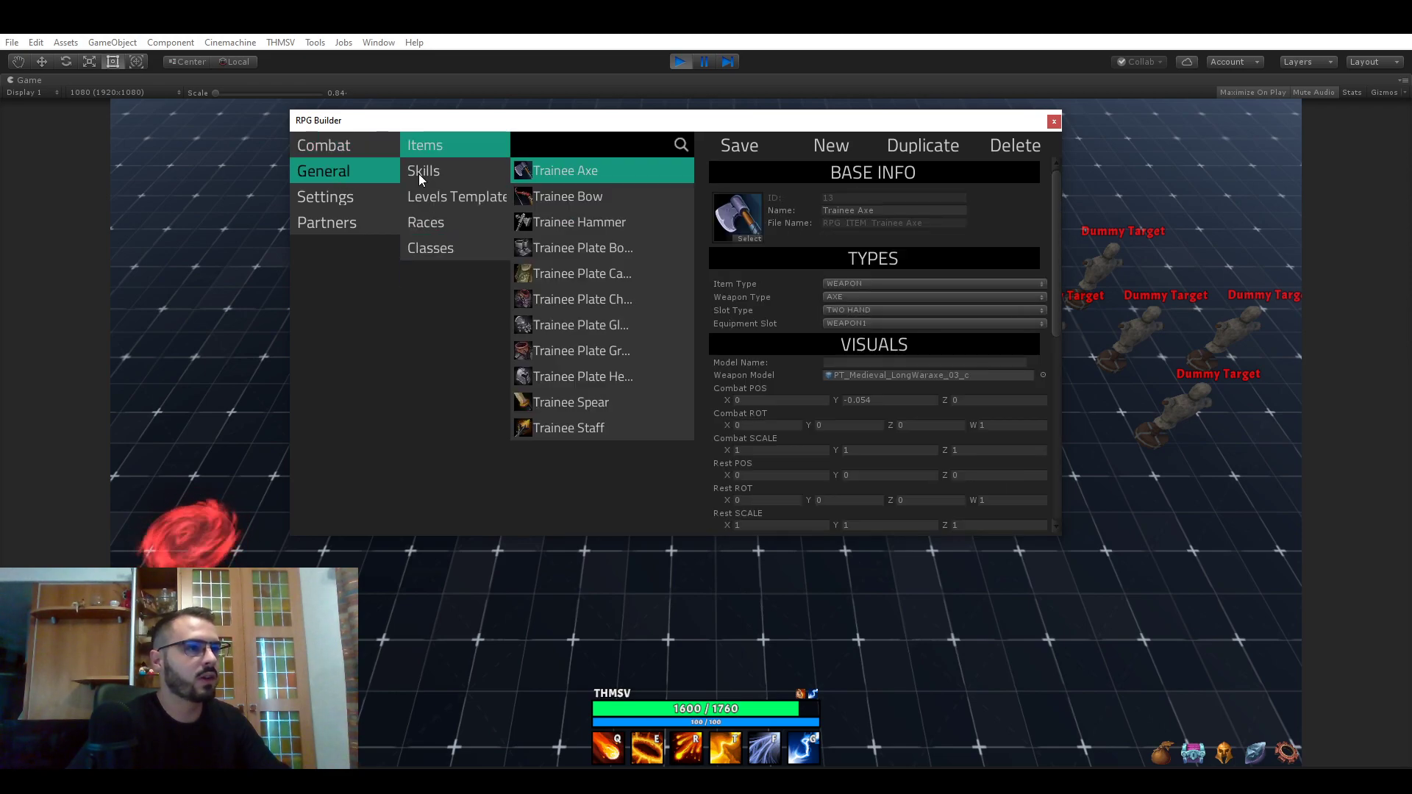
click(446, 178)
click(453, 220)
click(448, 250)
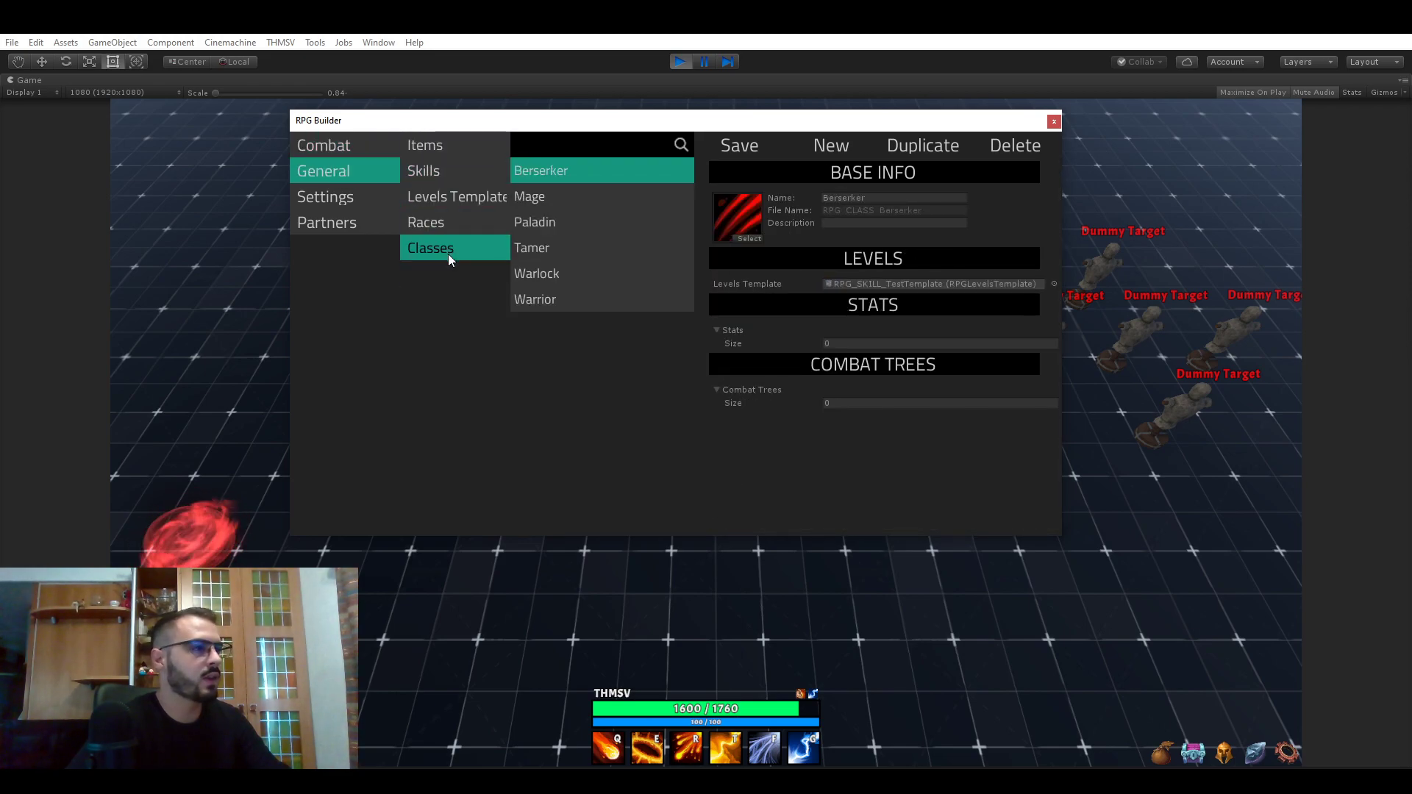
click(330, 146)
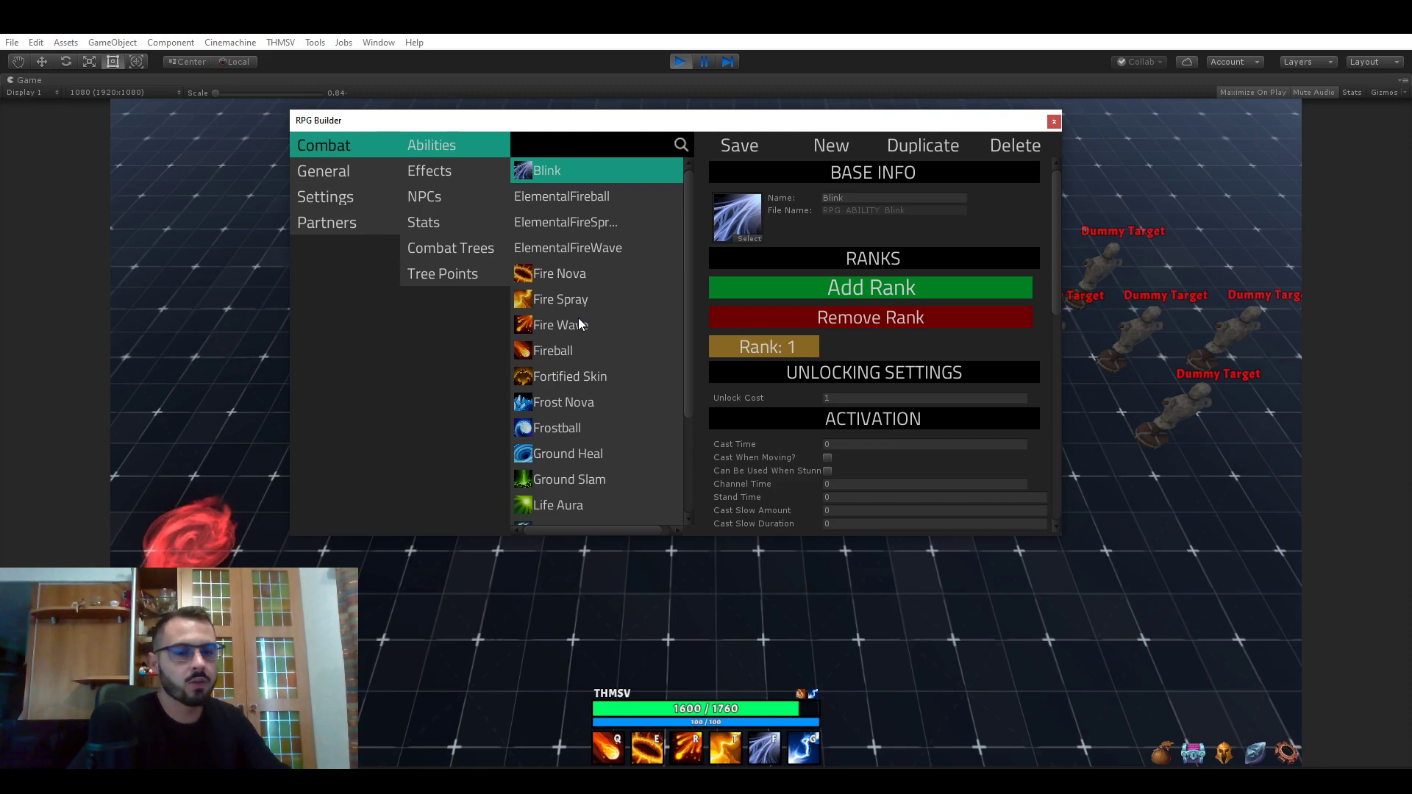
drag(690, 286, 696, 235)
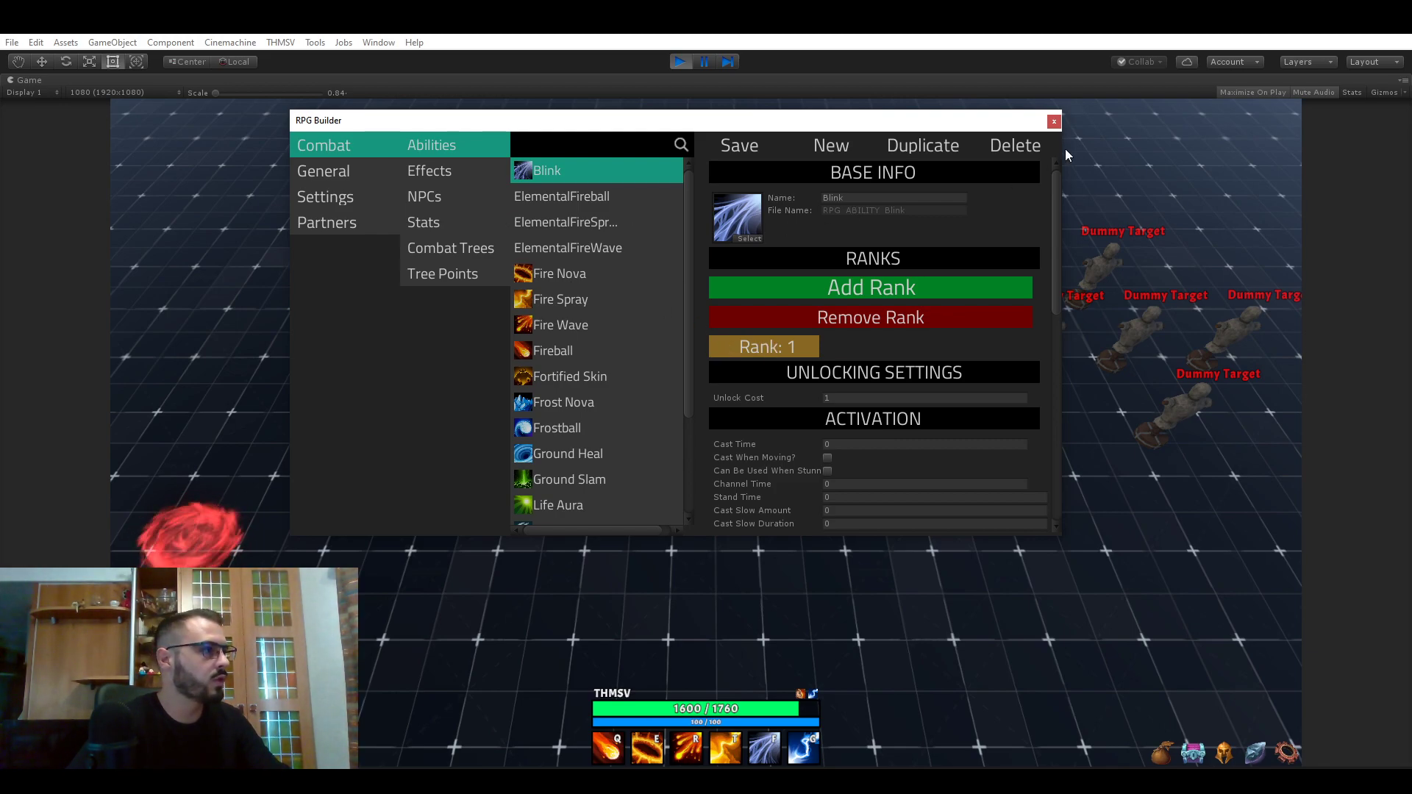
- Close RPG Builder and cast Fireball four times at the dummy targets
click(1054, 121)
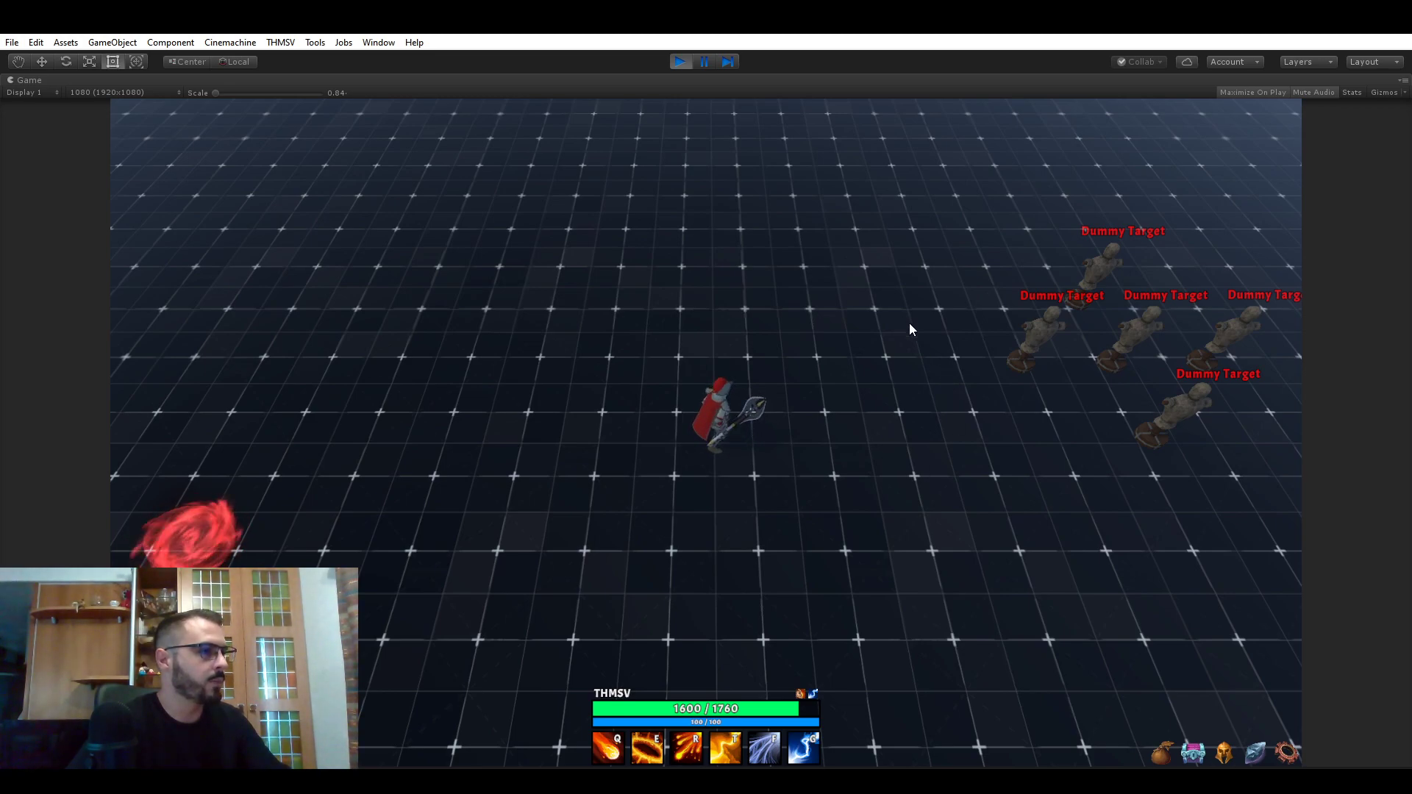
key(q)
key(q)
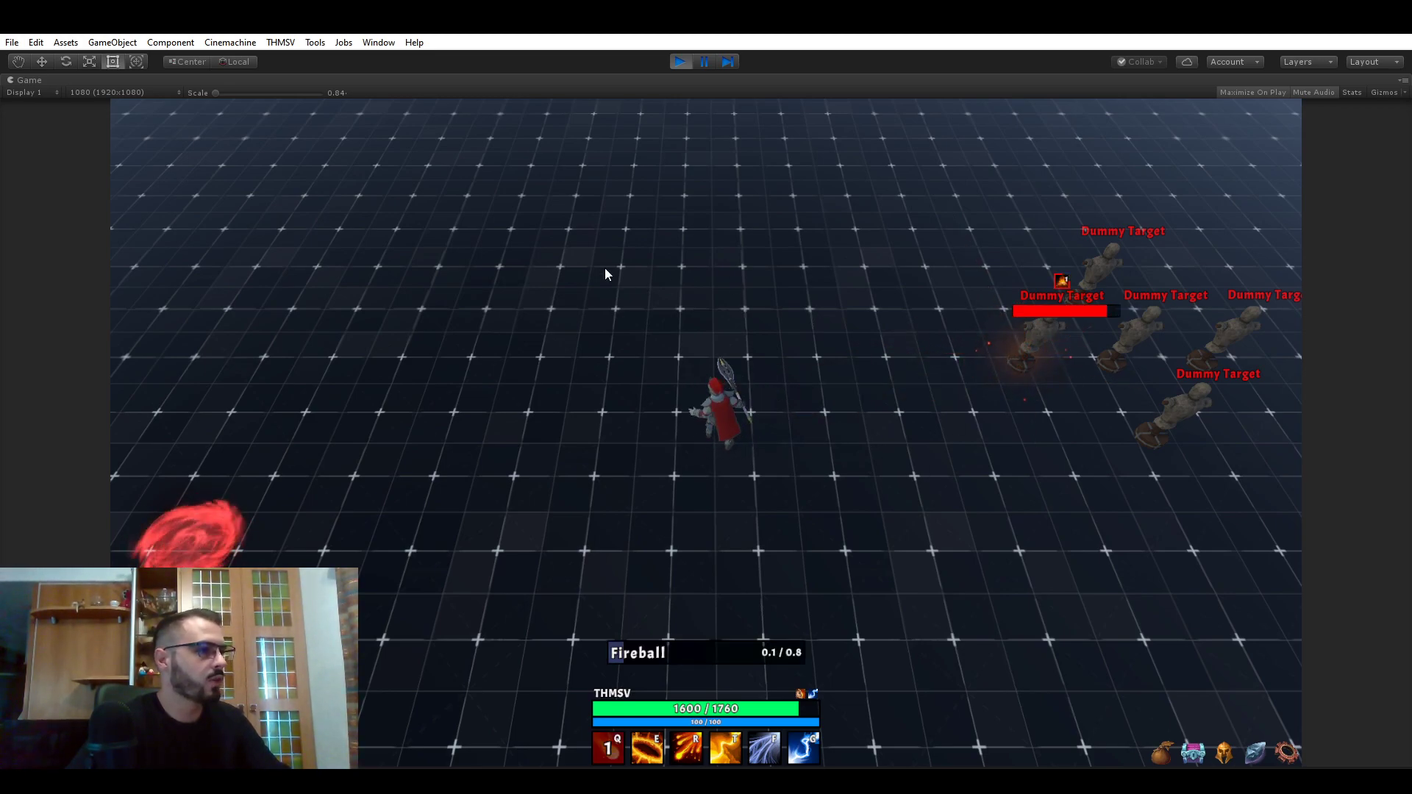
key(q)
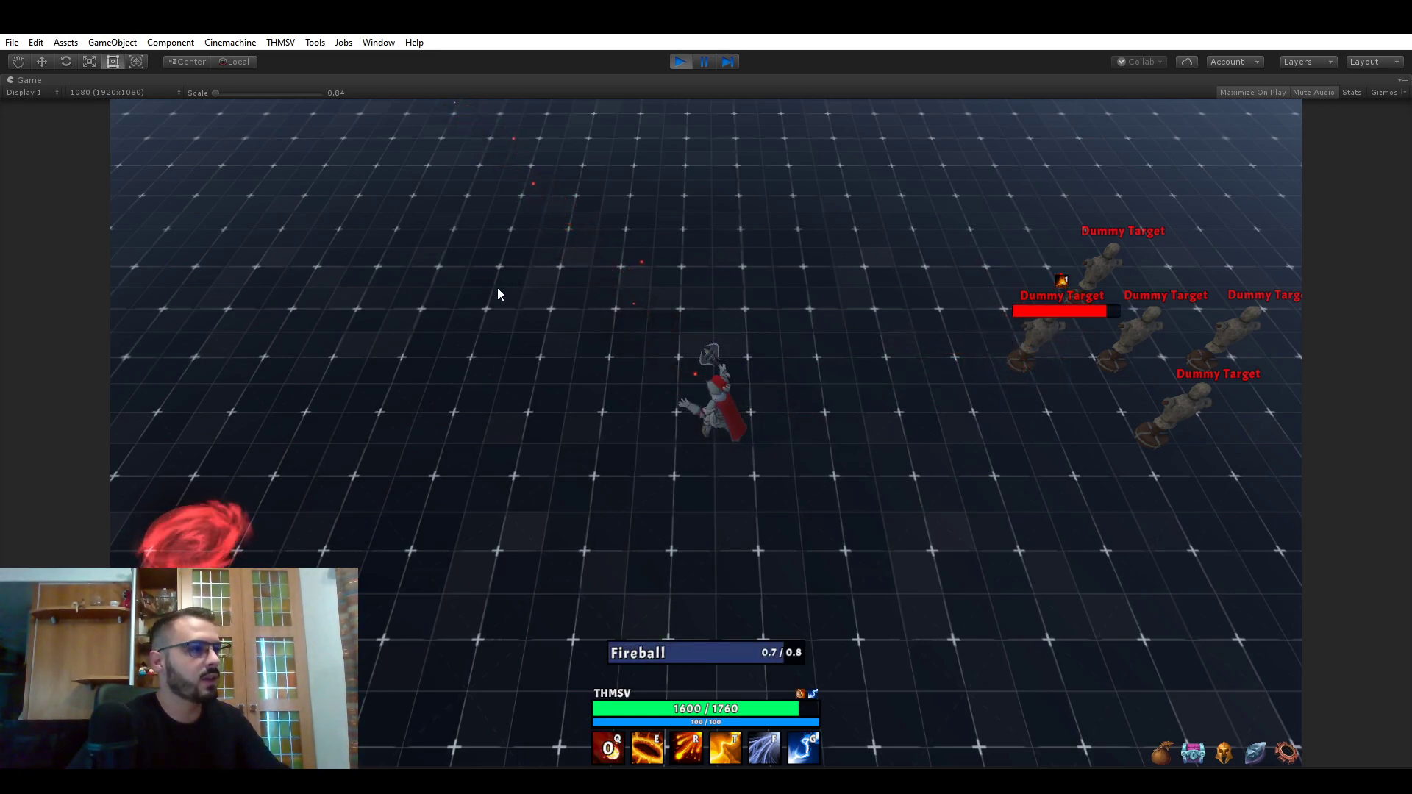
key(q)
key(q)
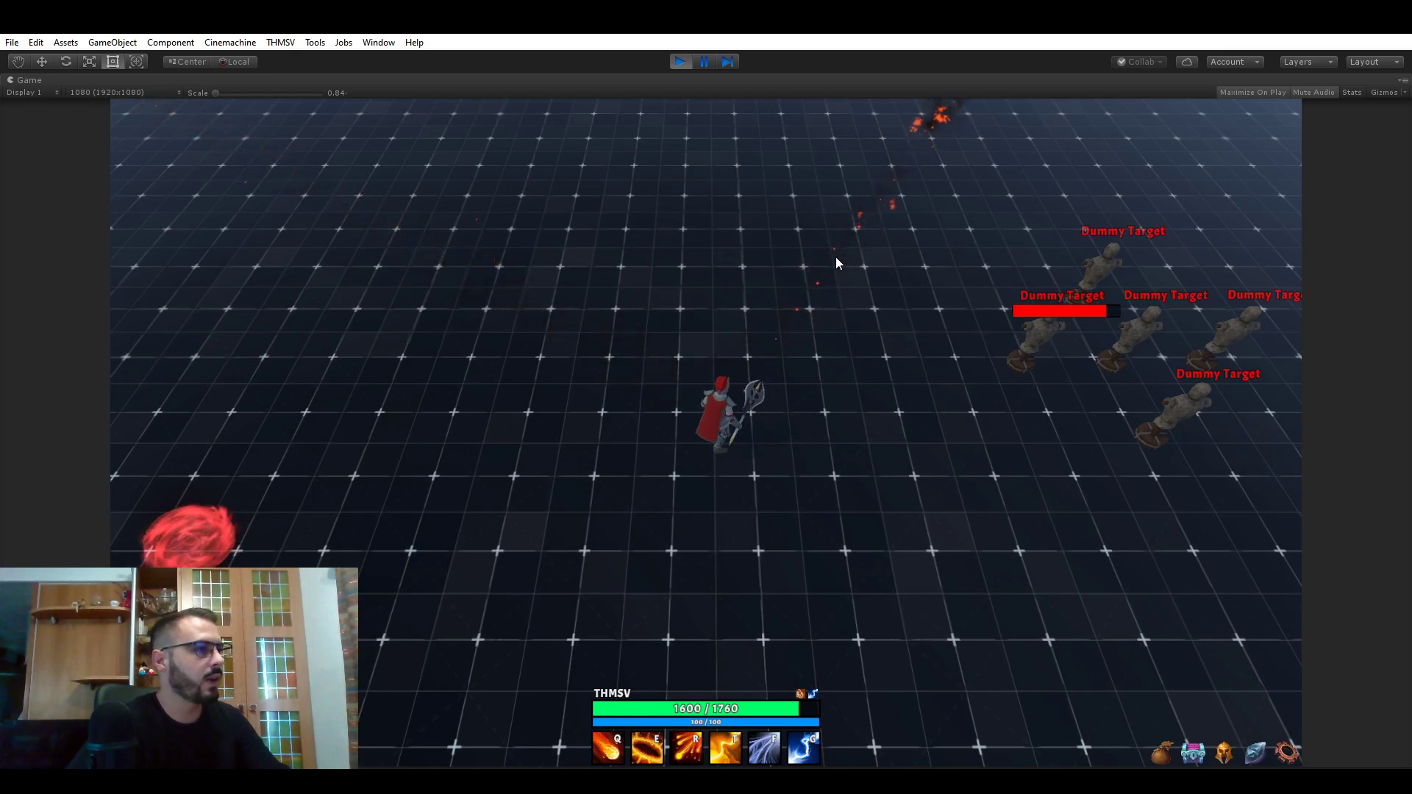
key(q)
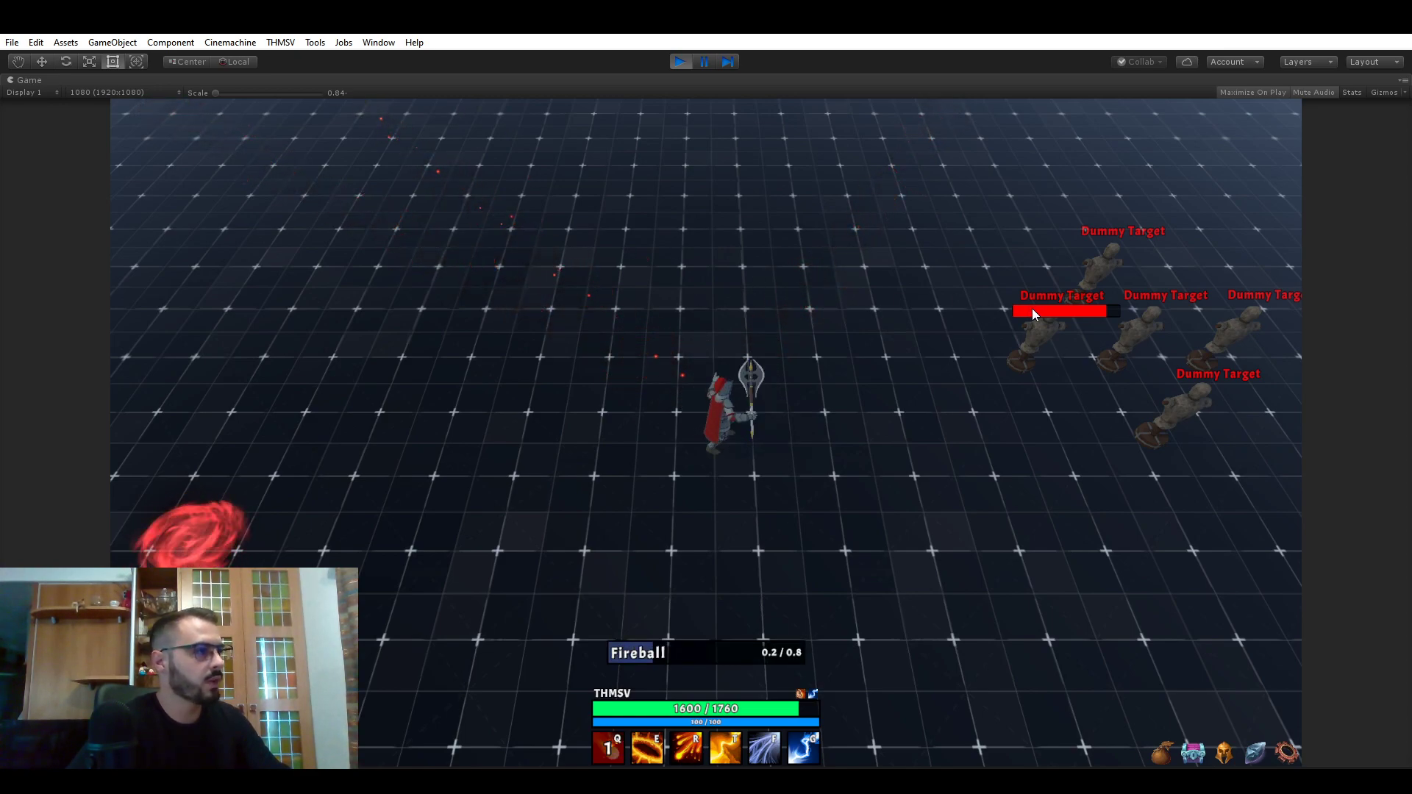
- Spend mage points on Fireball in the combat tree, then cast it twice
click(1258, 753)
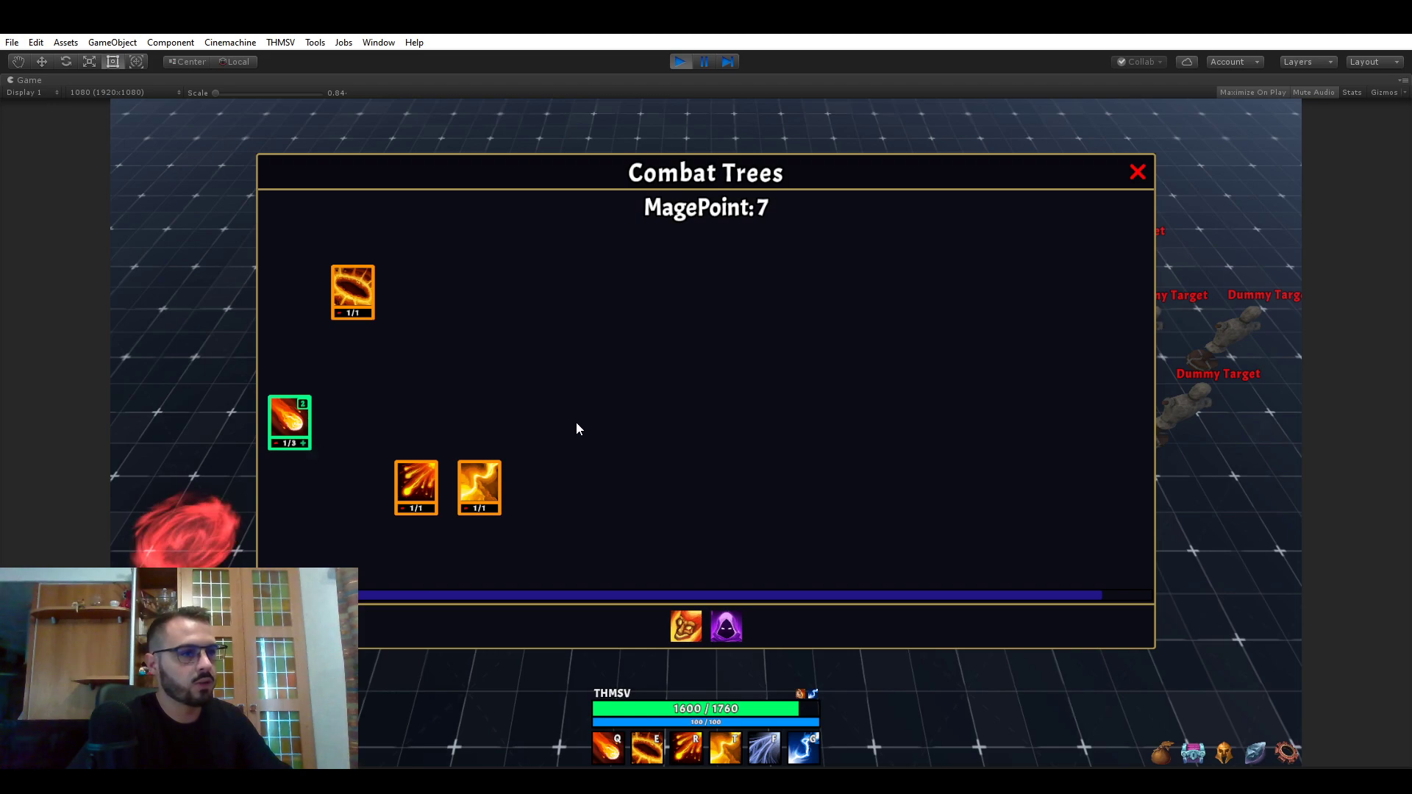
click(1138, 172)
key(q)
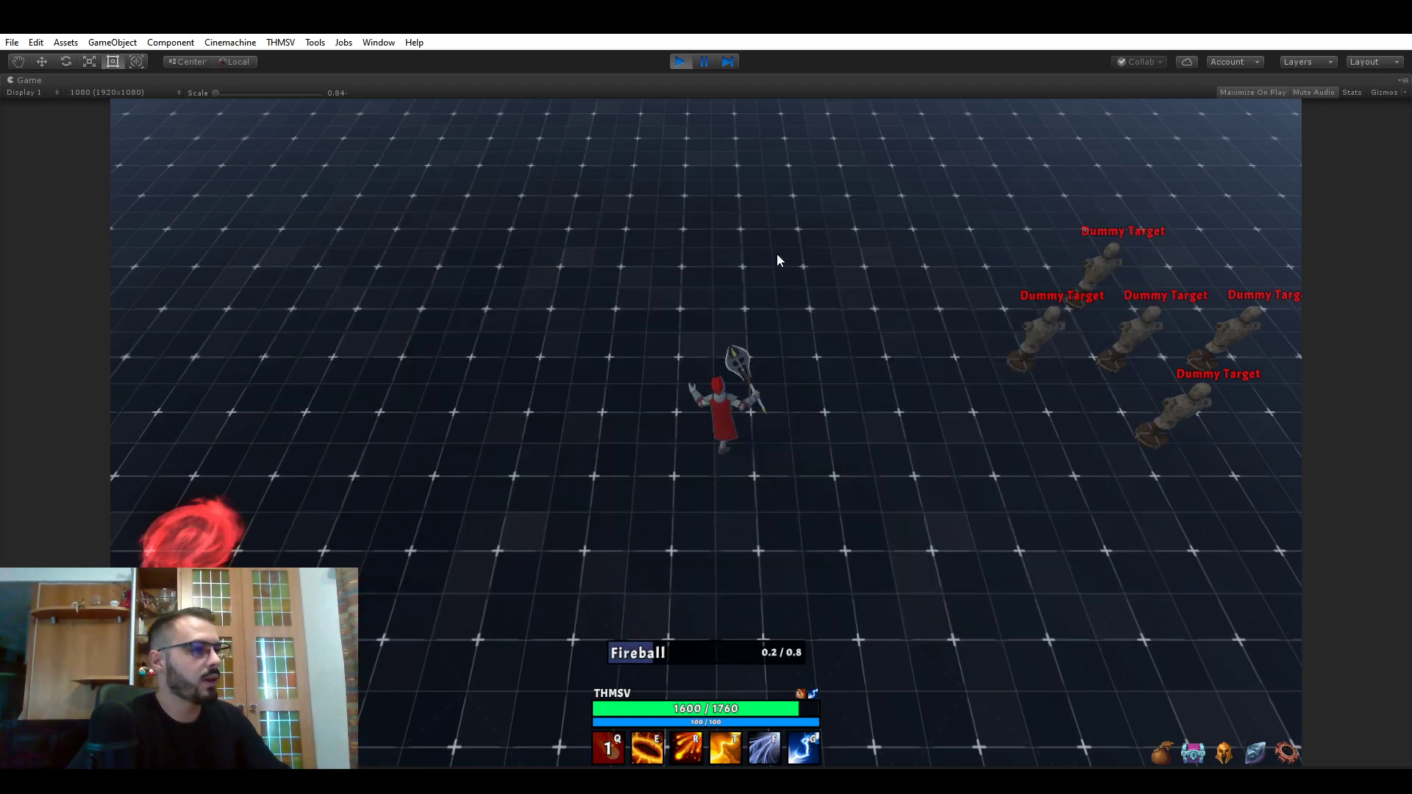
key(q)
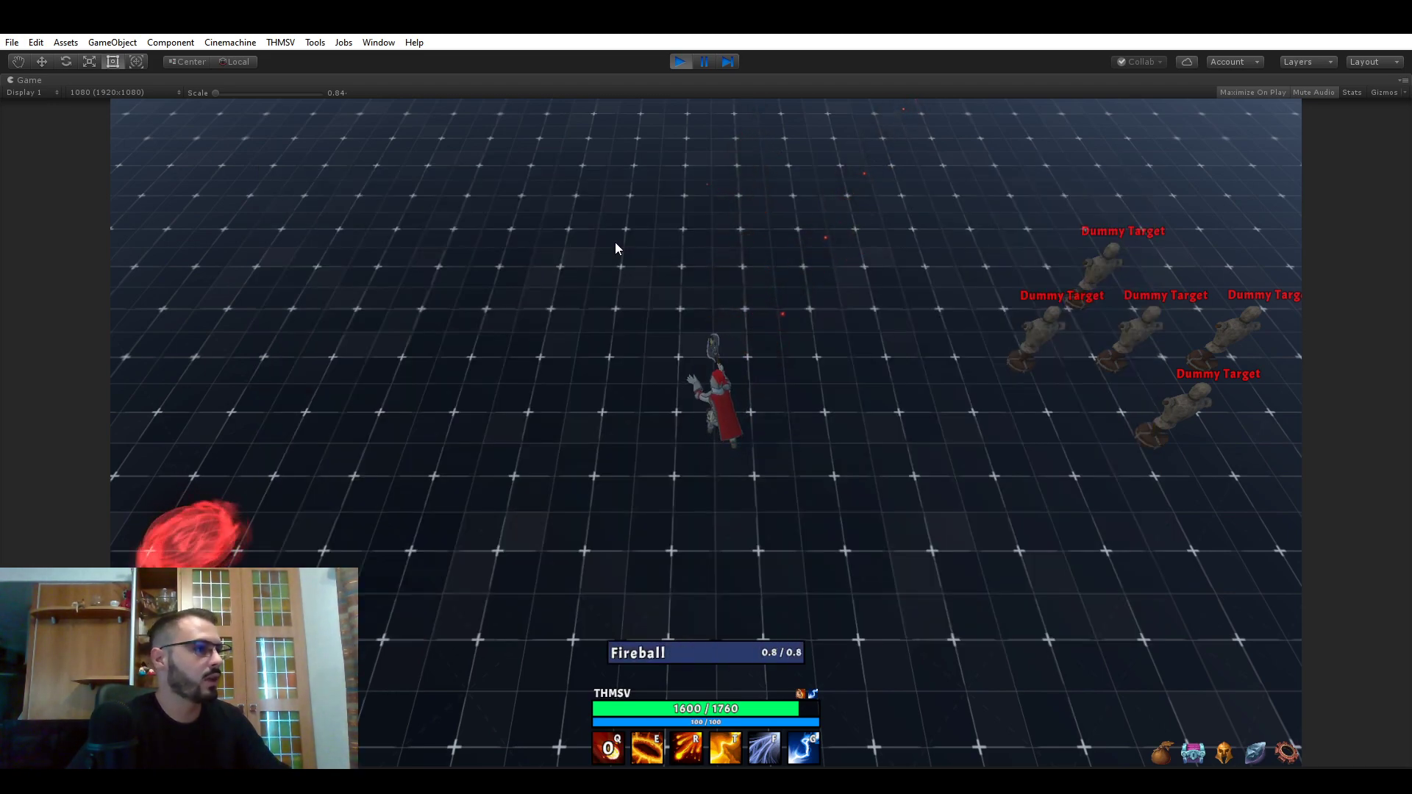
- Rank Fireball up again to 2/3 and cast the three-fireball volley twice
click(1256, 750)
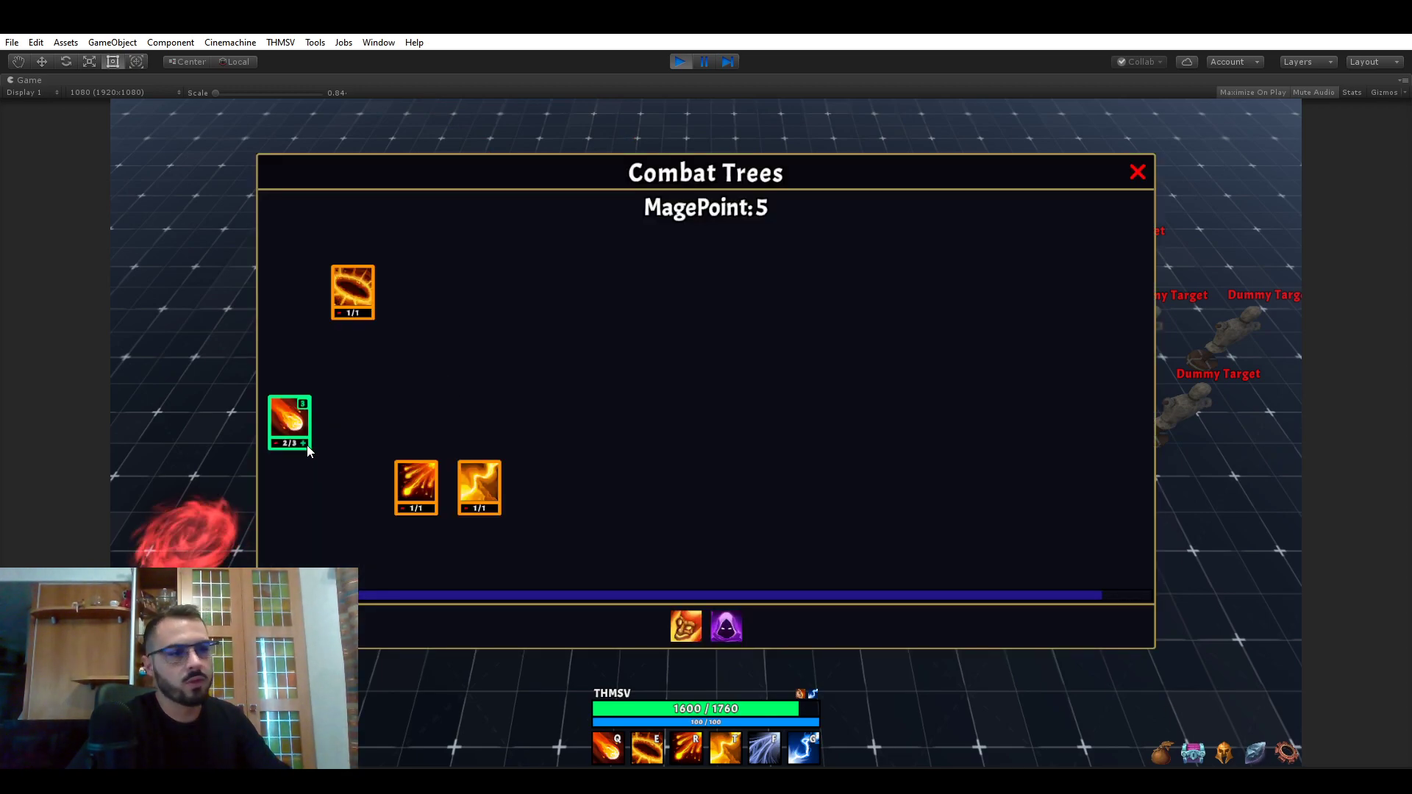
click(305, 443)
click(1137, 173)
key(q)
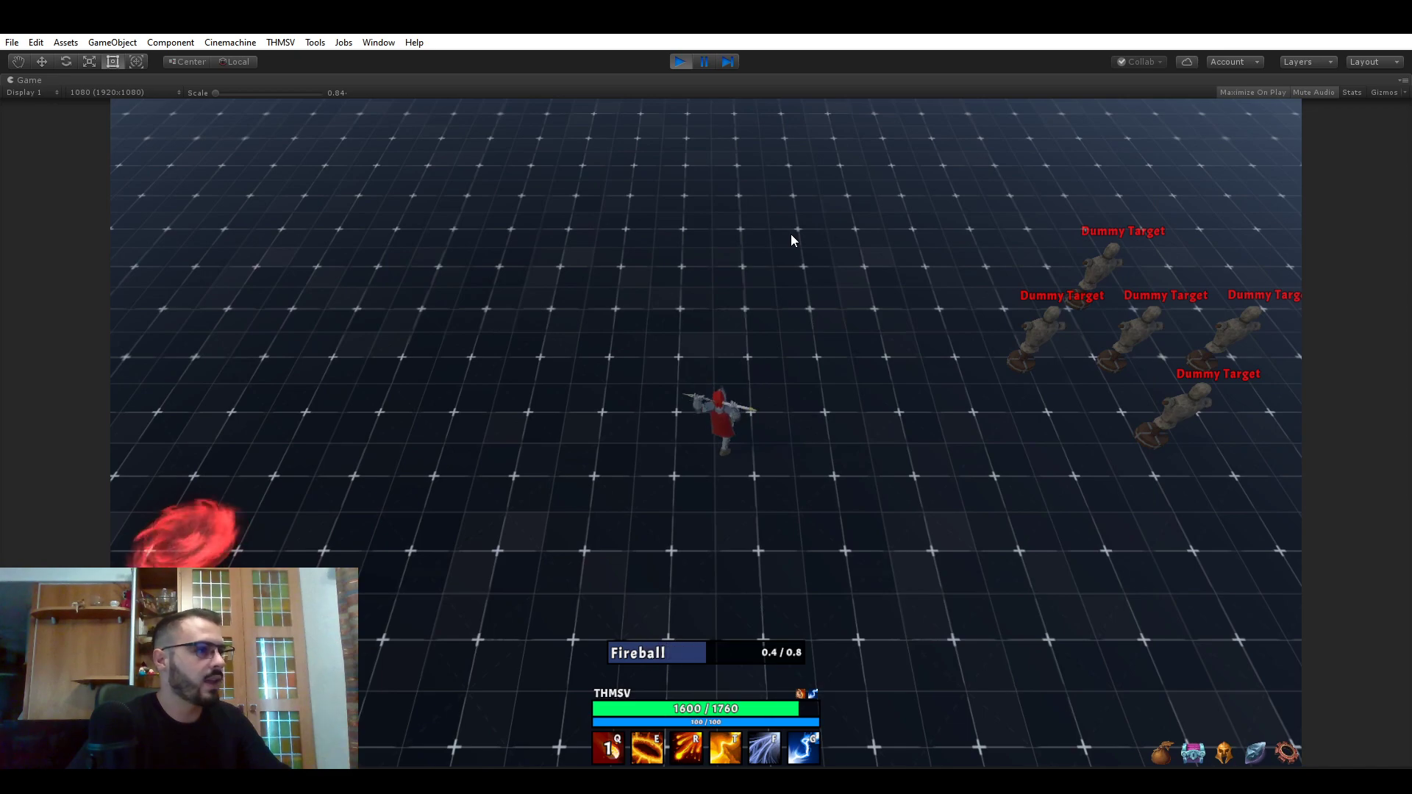
key(q)
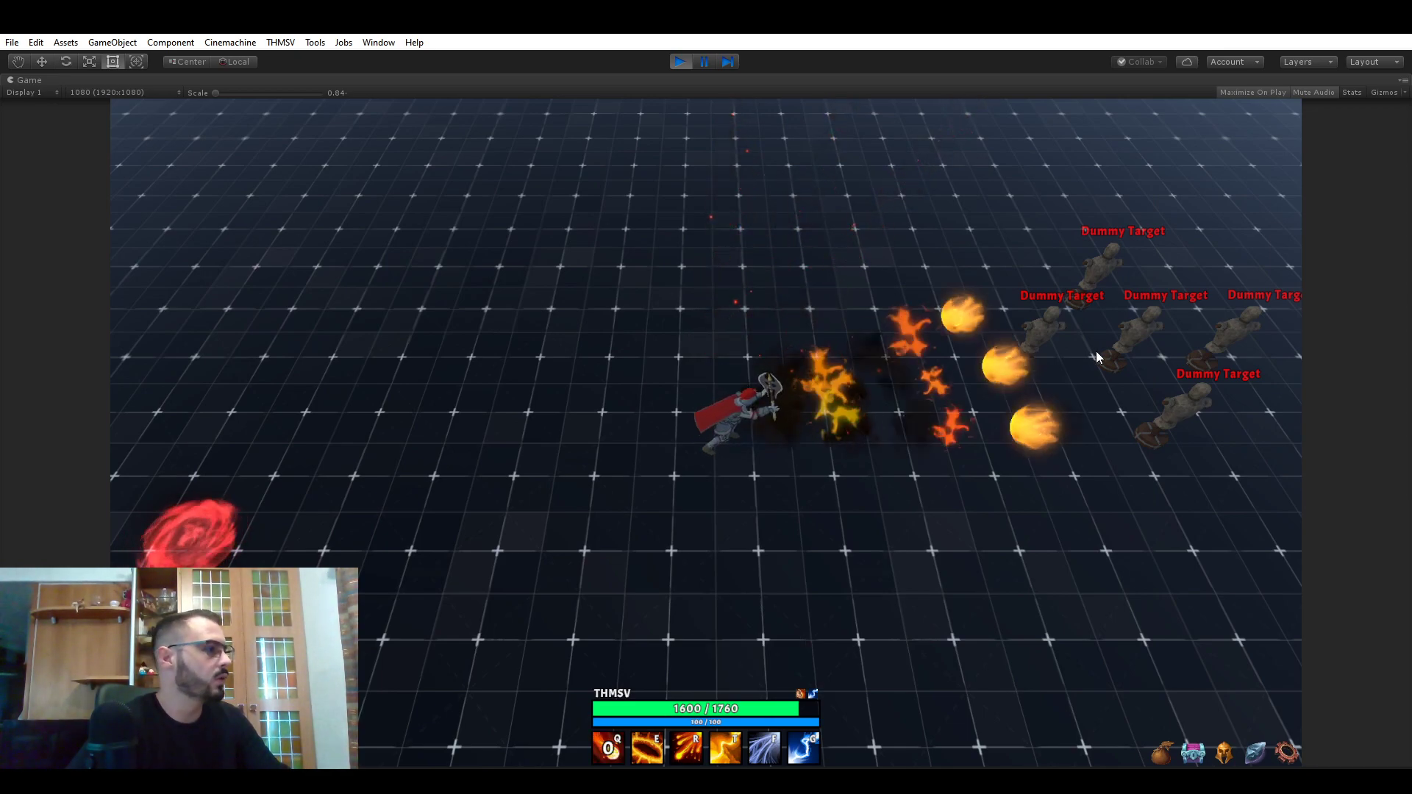
- Reopen RPG Builder on the Fireball ability and scroll to its Target settings
click(281, 42)
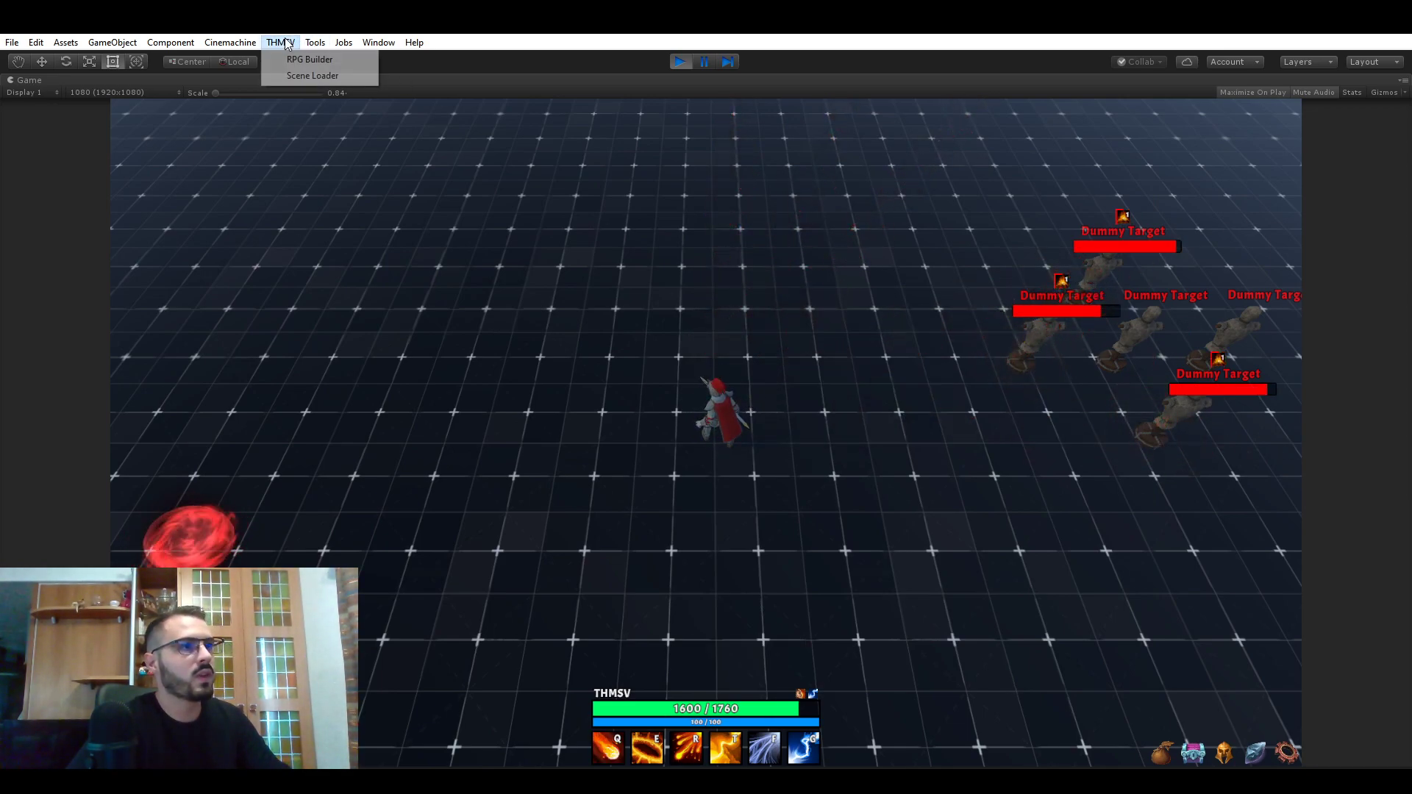
click(301, 56)
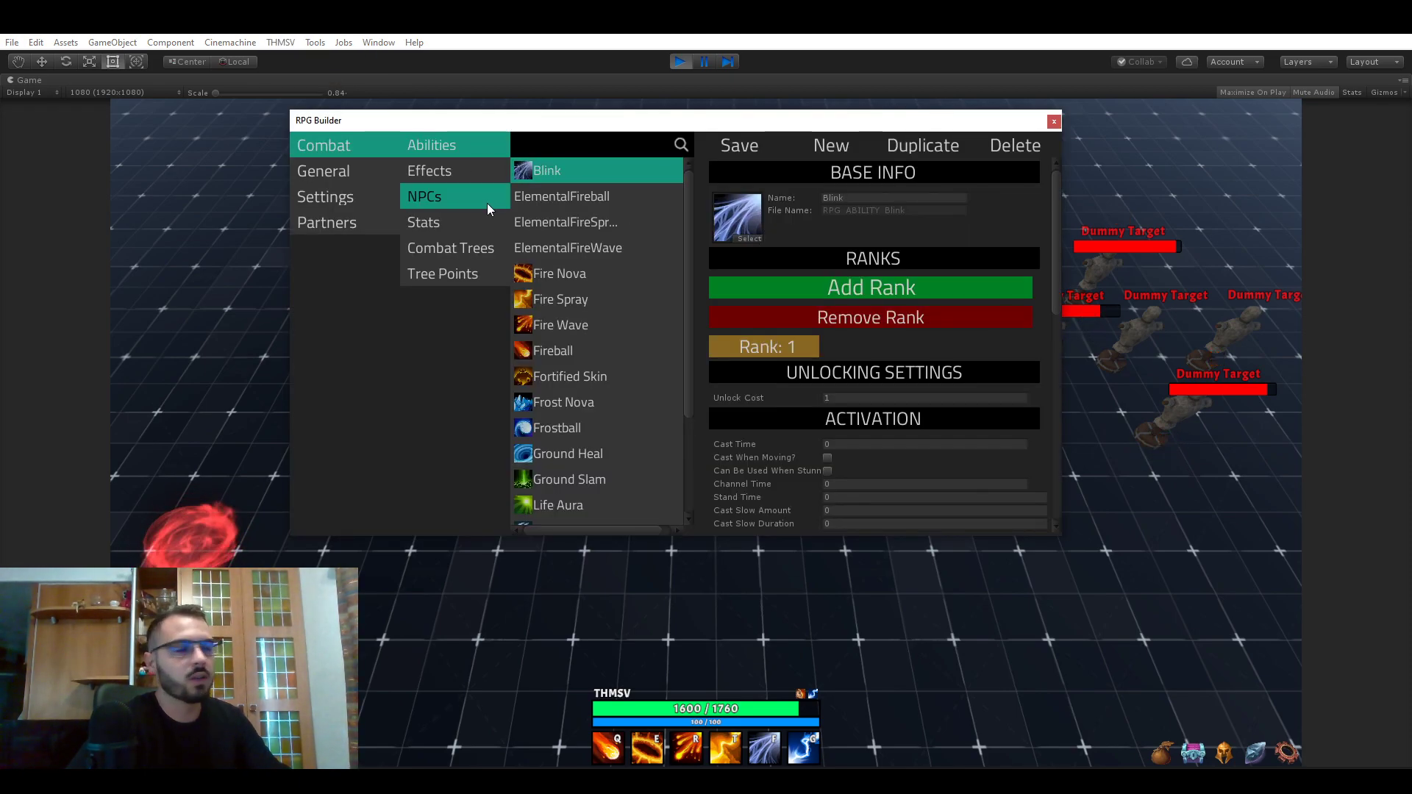
click(566, 352)
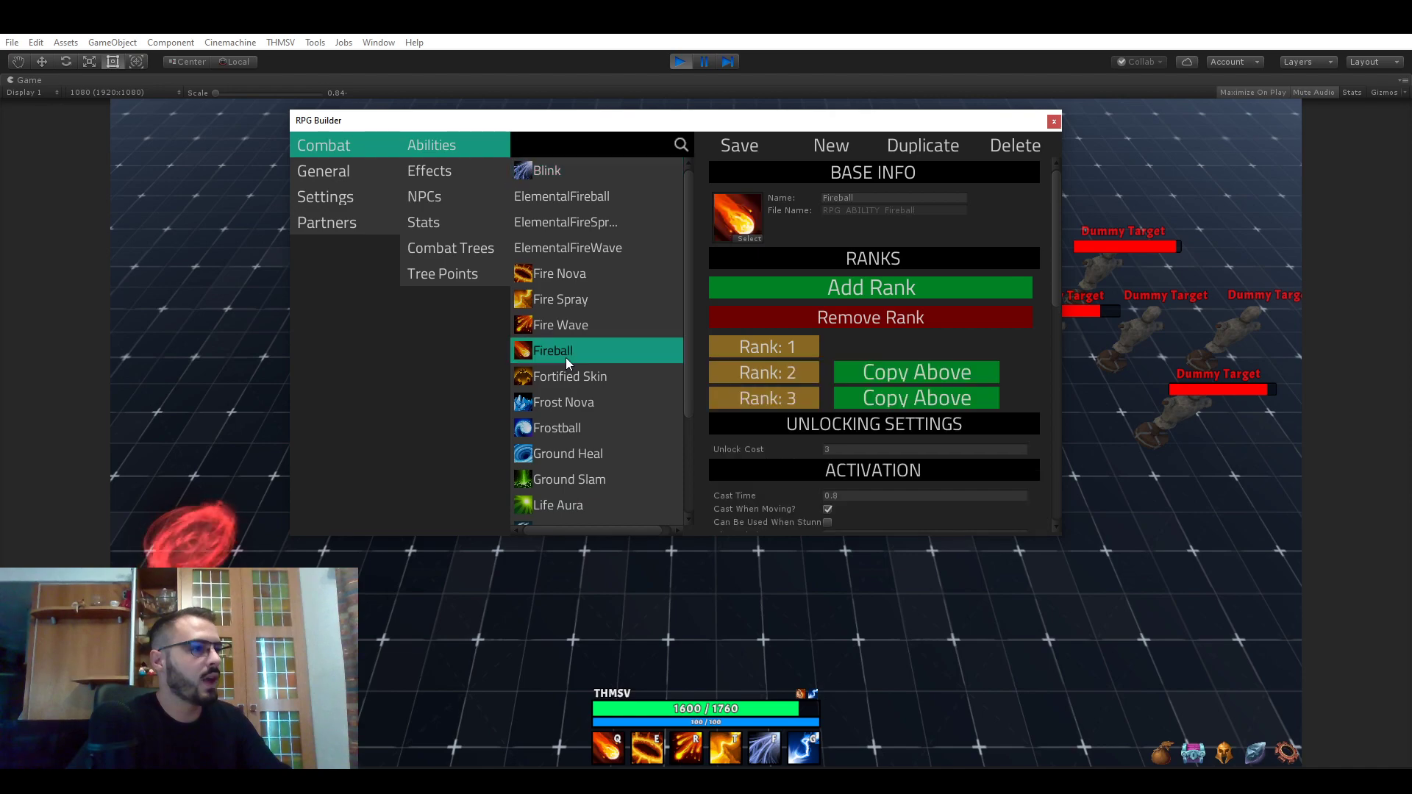
scroll(820, 345, down, 1)
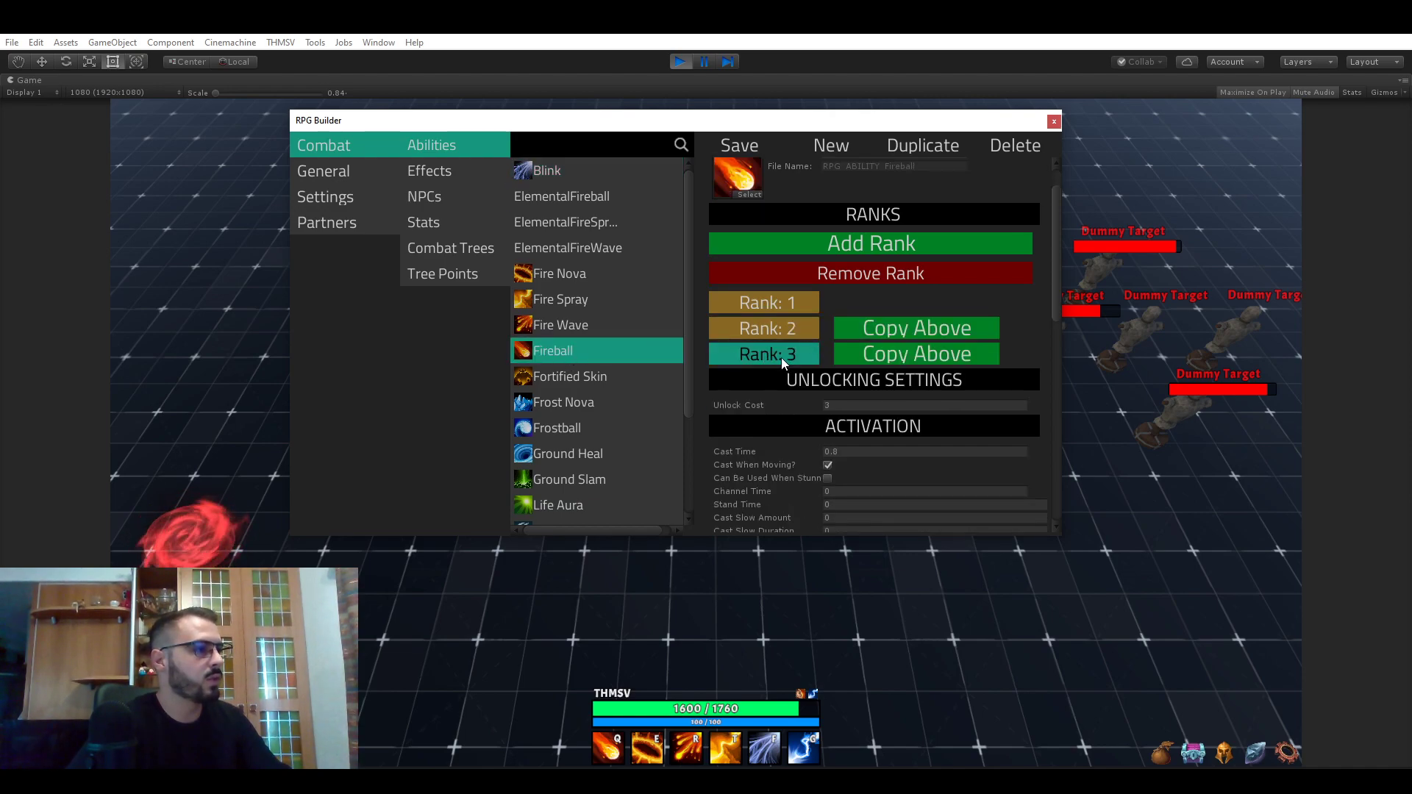
scroll(784, 356, down, 1)
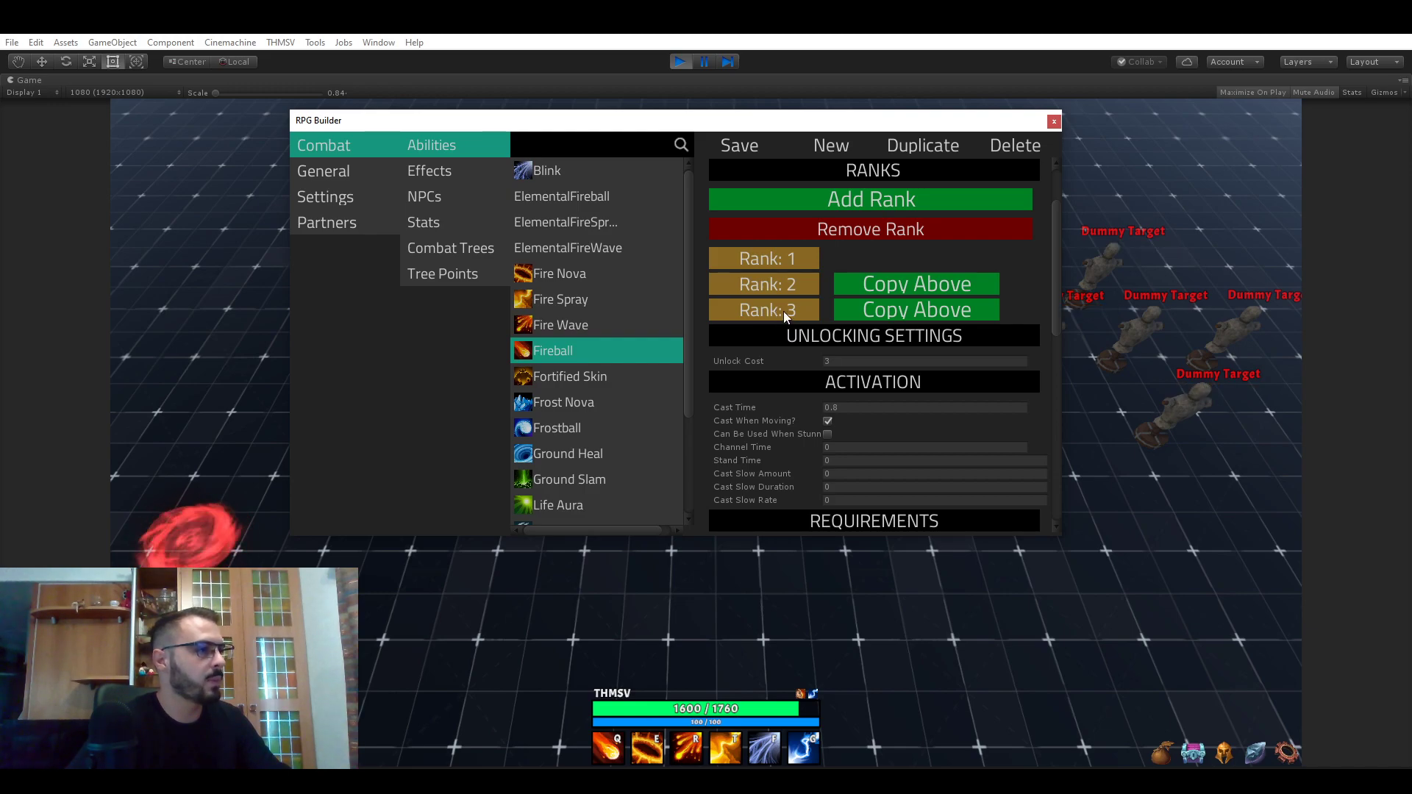
scroll(813, 352, down, 5)
scroll(810, 353, down, 3)
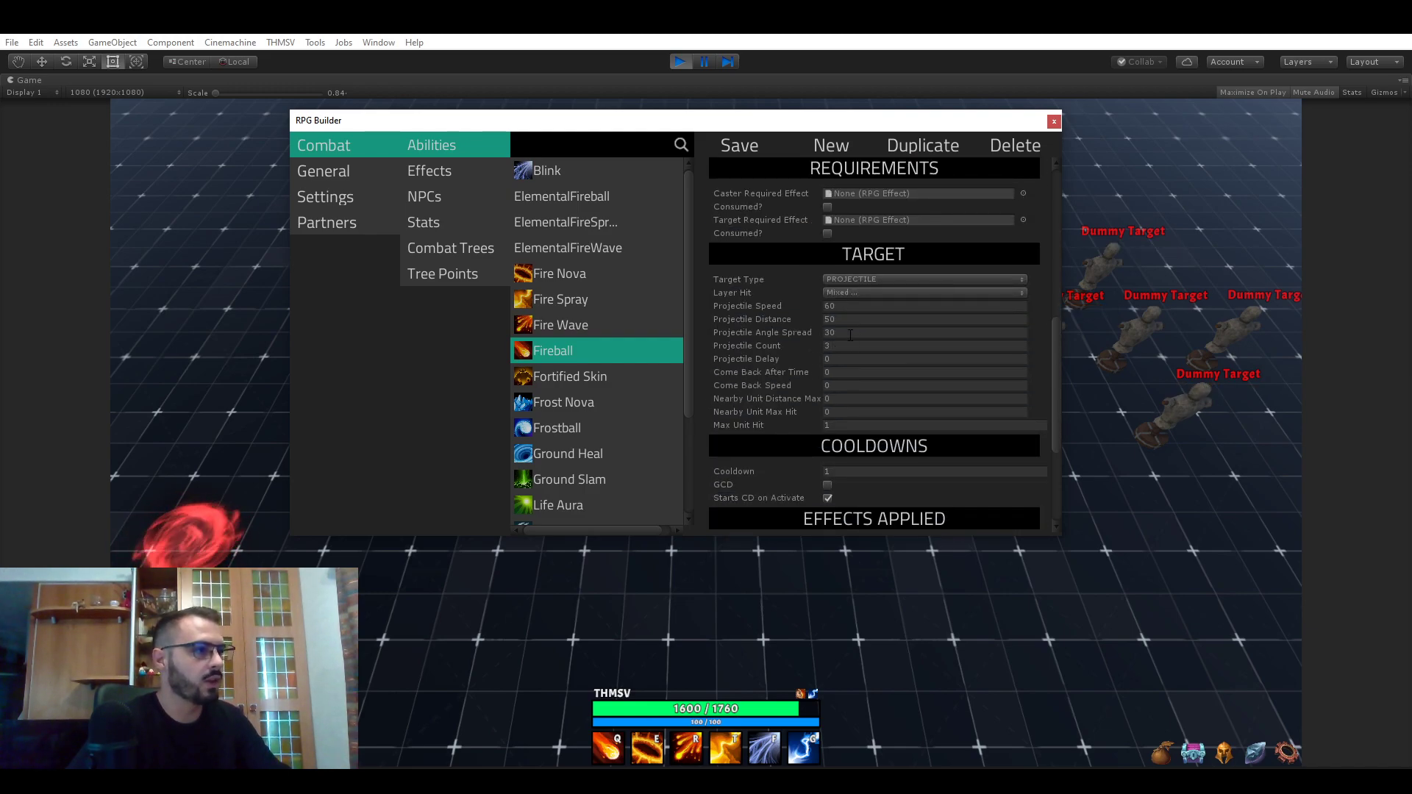
- Set Fireball's Projectile Count to 9 and Projectile Angle Spread to 60
click(860, 345)
text(9)
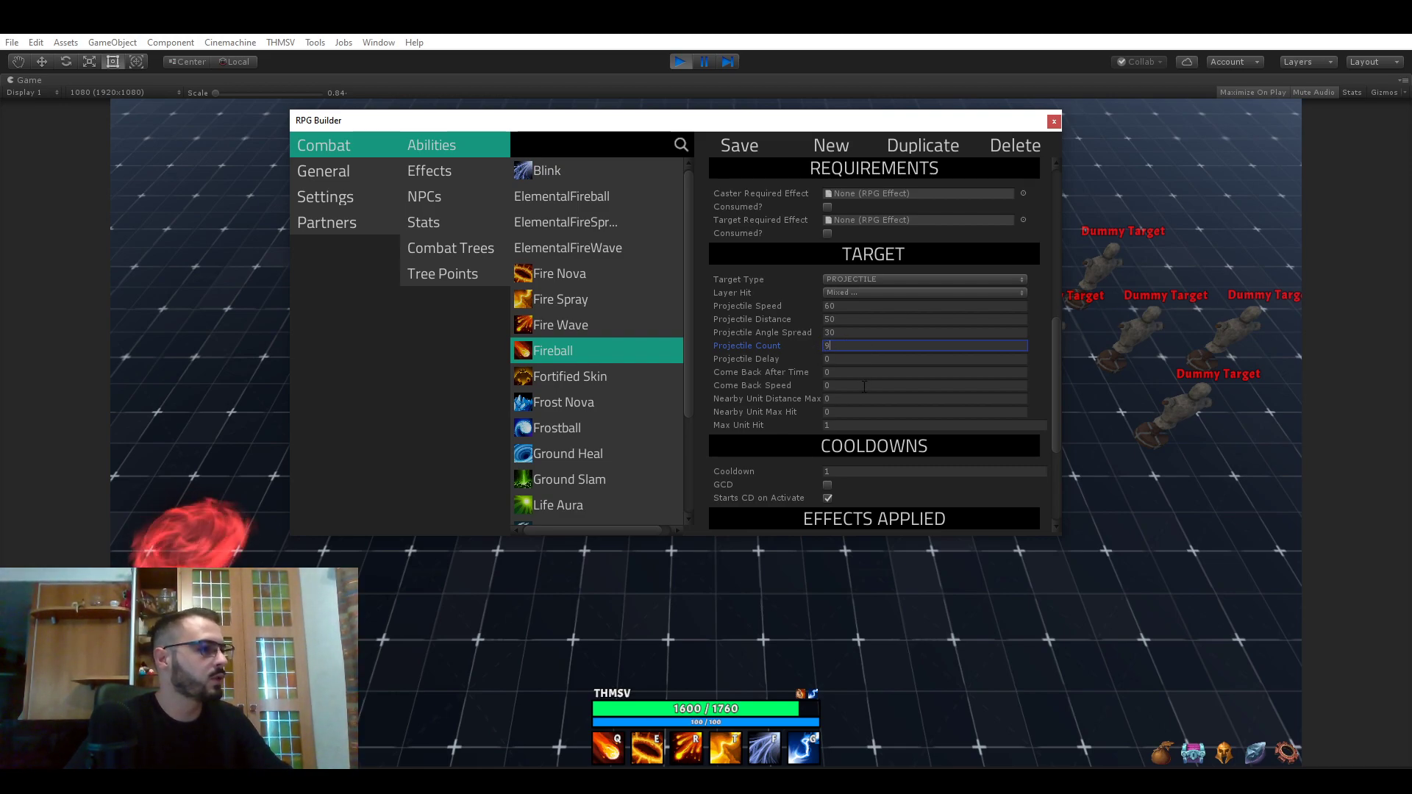
click(852, 332)
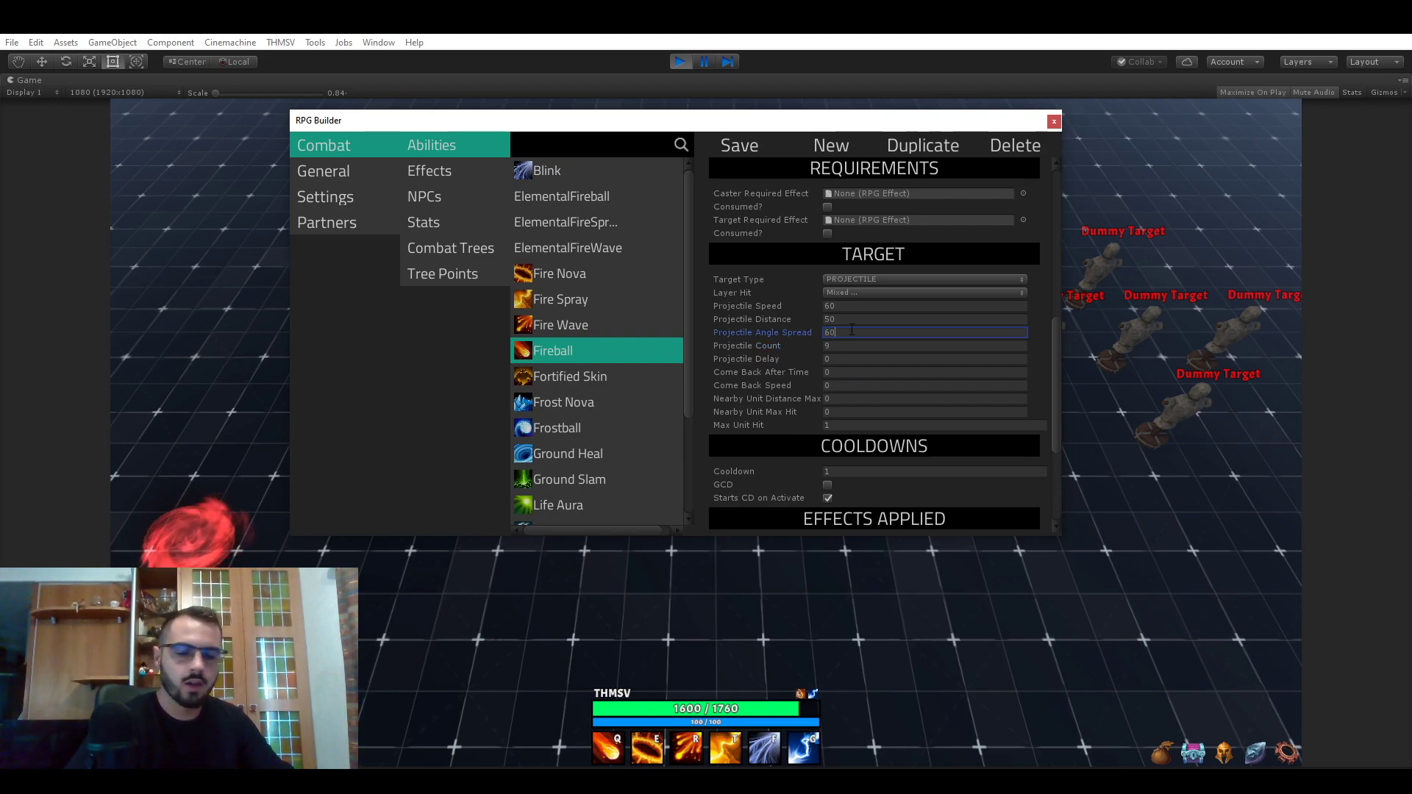
scroll(858, 336, down, 5)
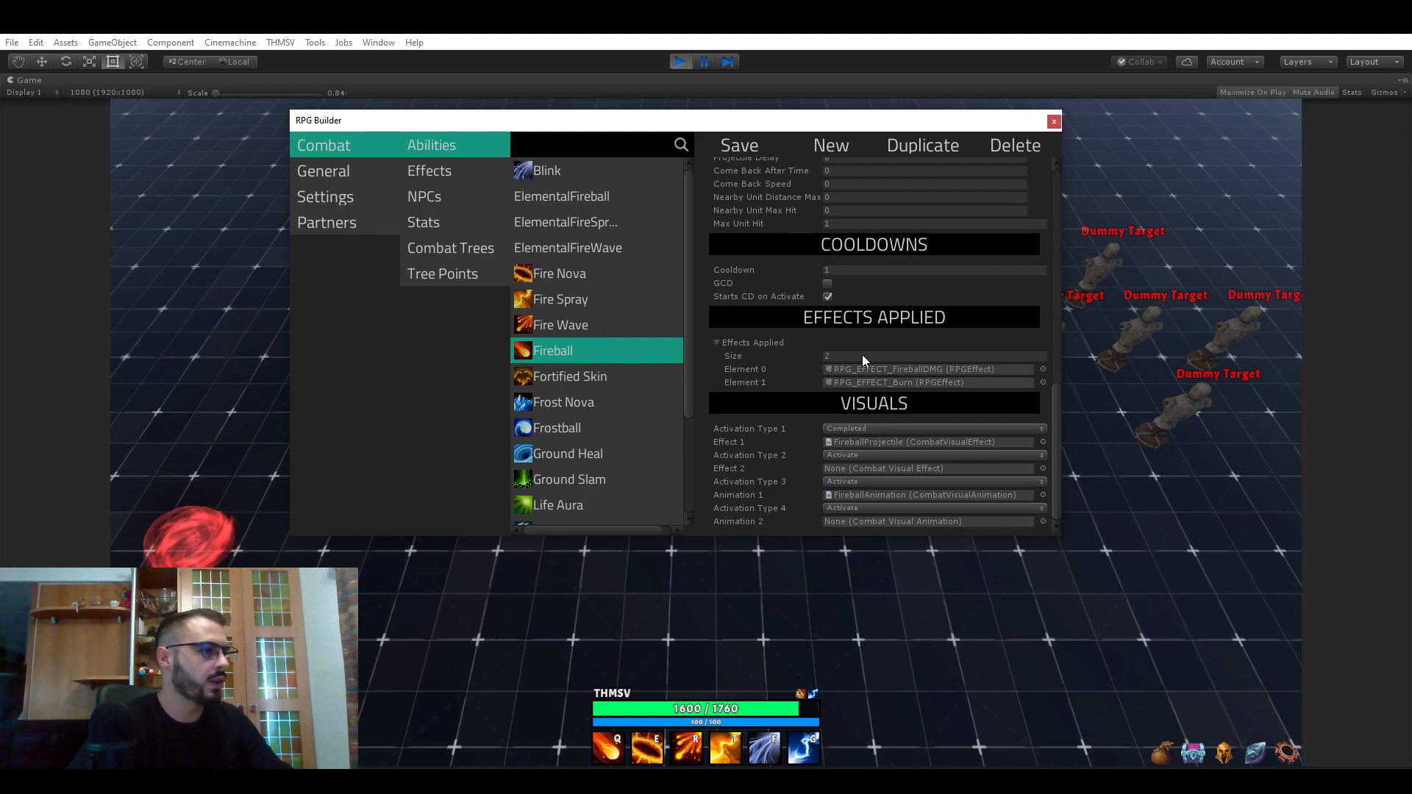
- Set Effects Applied size to 3 and assign RPG_EFFECT_SurgeHeal to Element 2
click(861, 356)
text(3)
key(Return)
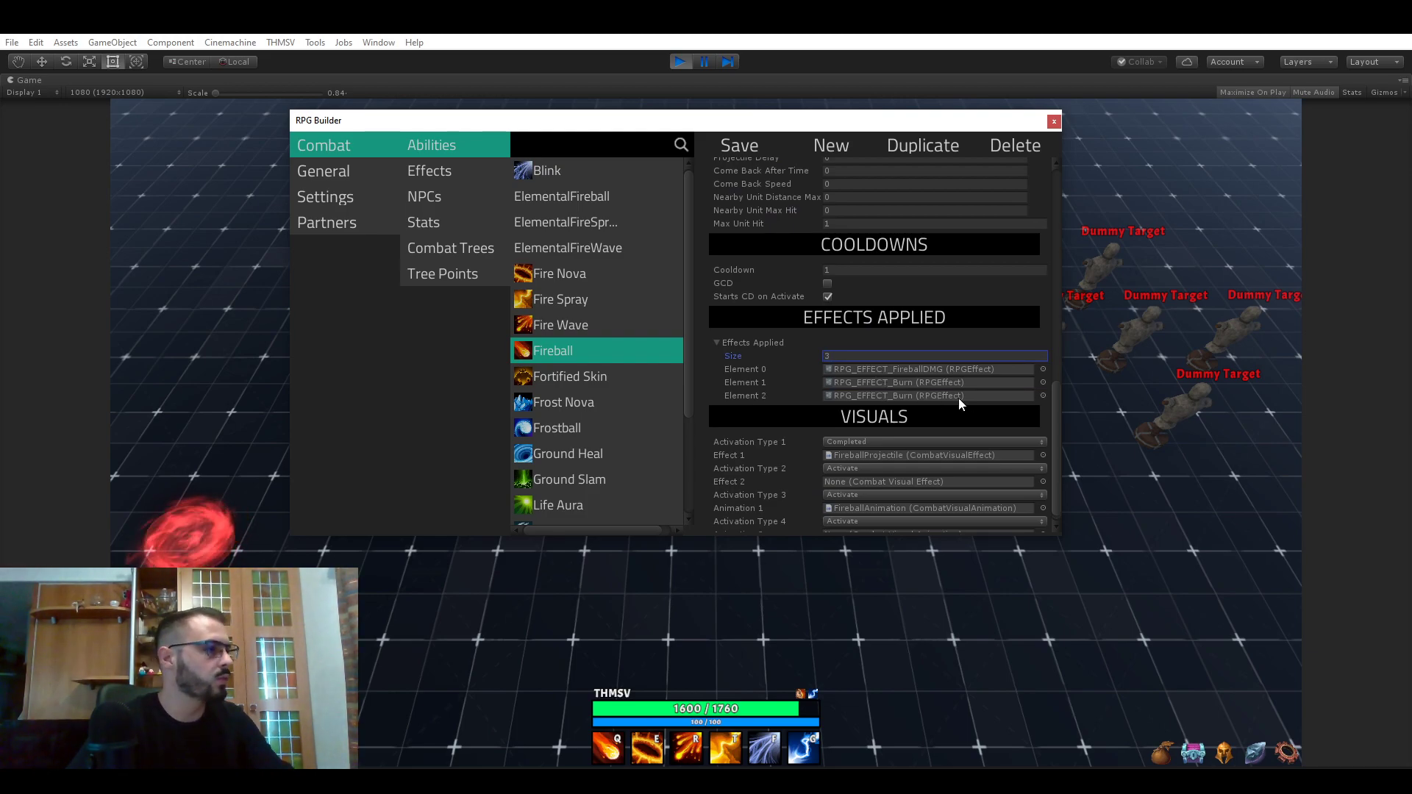
click(1043, 395)
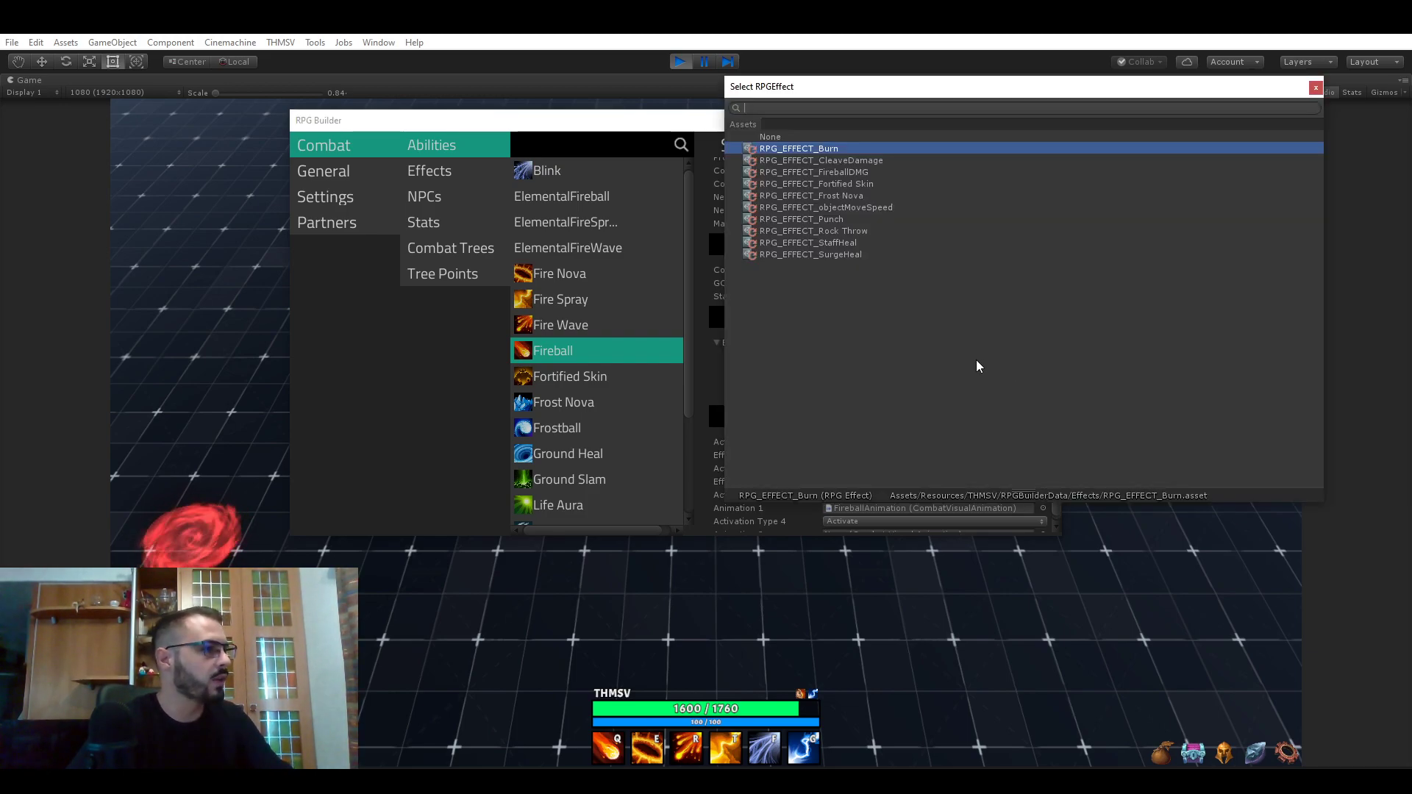
double_click(844, 255)
scroll(805, 344, up, 10)
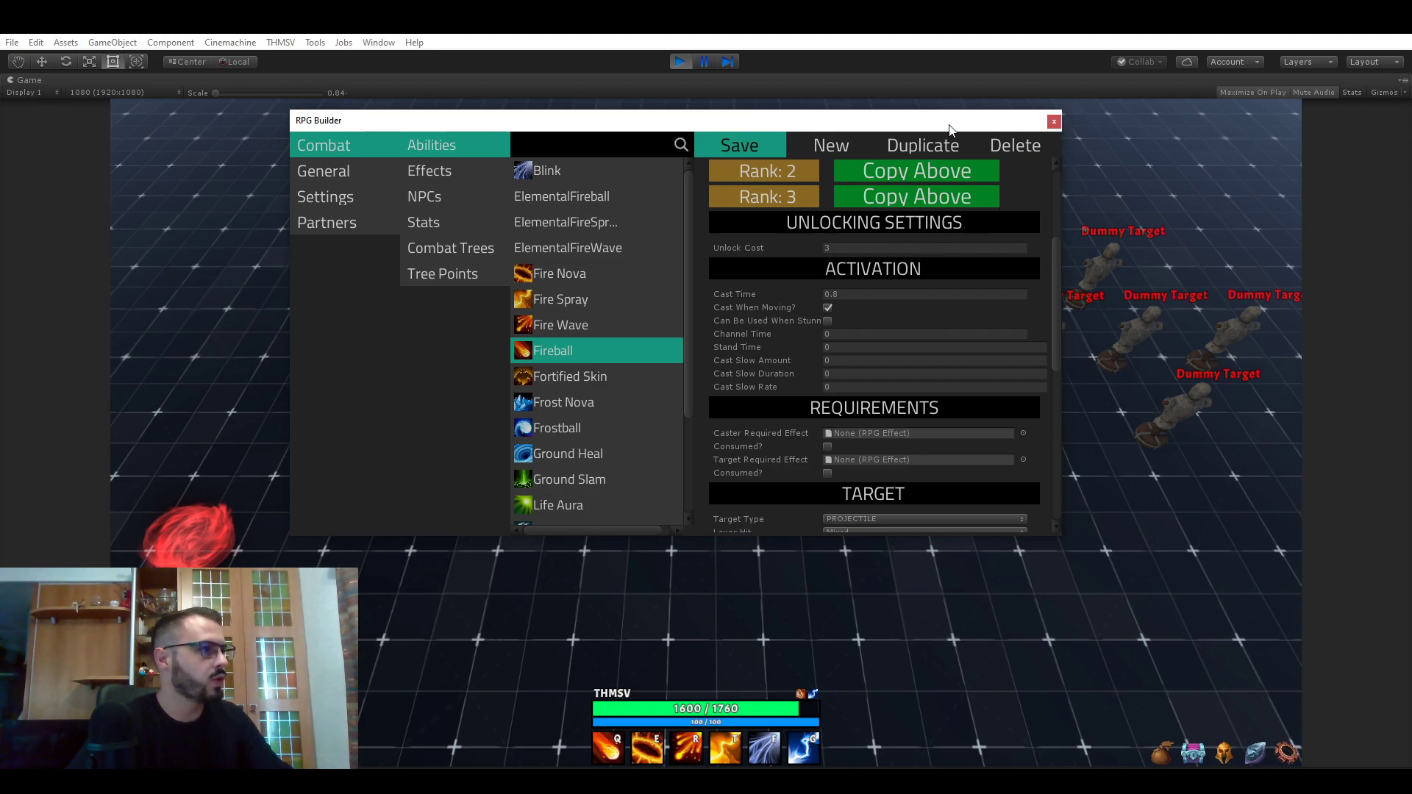
- Close the builder and cast the edited Fireball four times at the dummies
click(1053, 123)
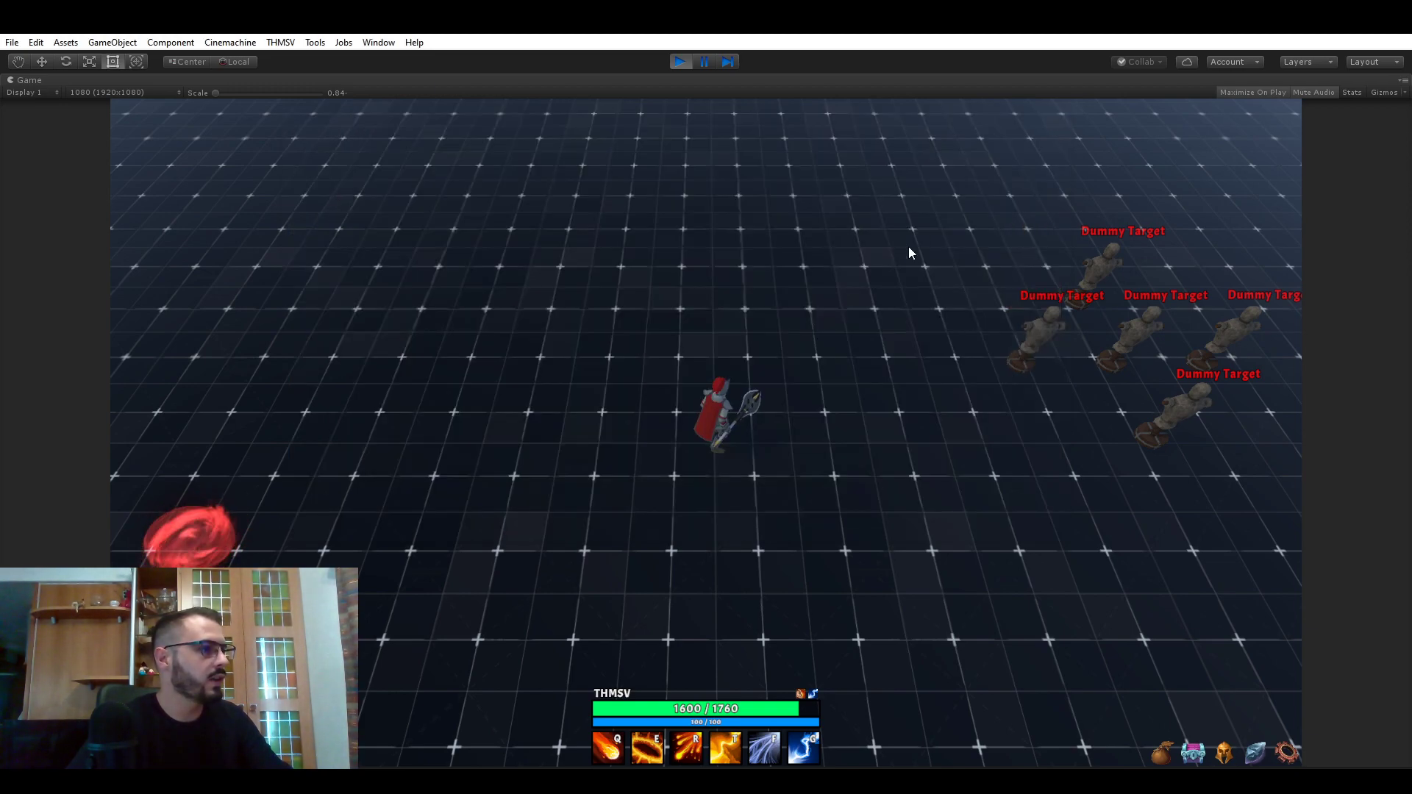
key(q)
key(q)
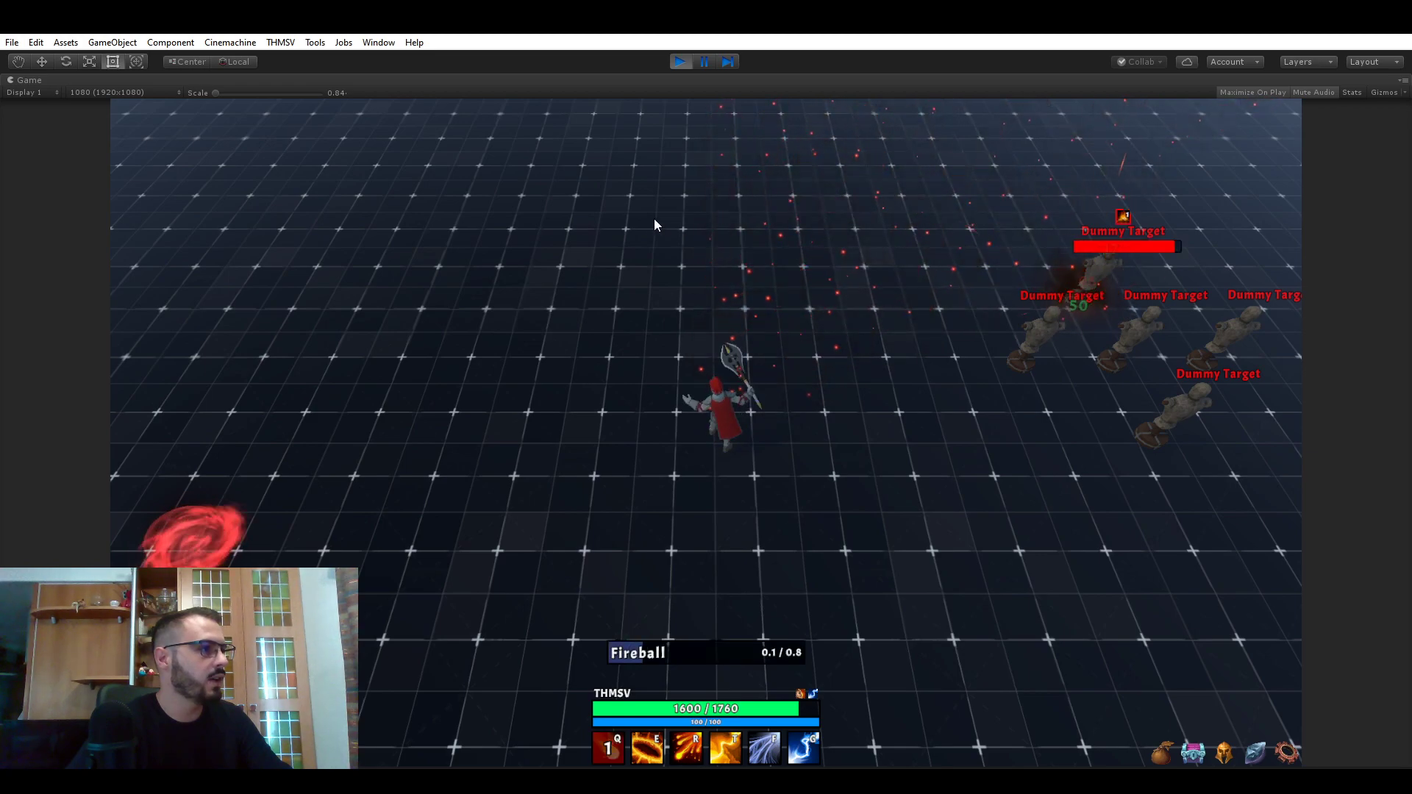
key(q)
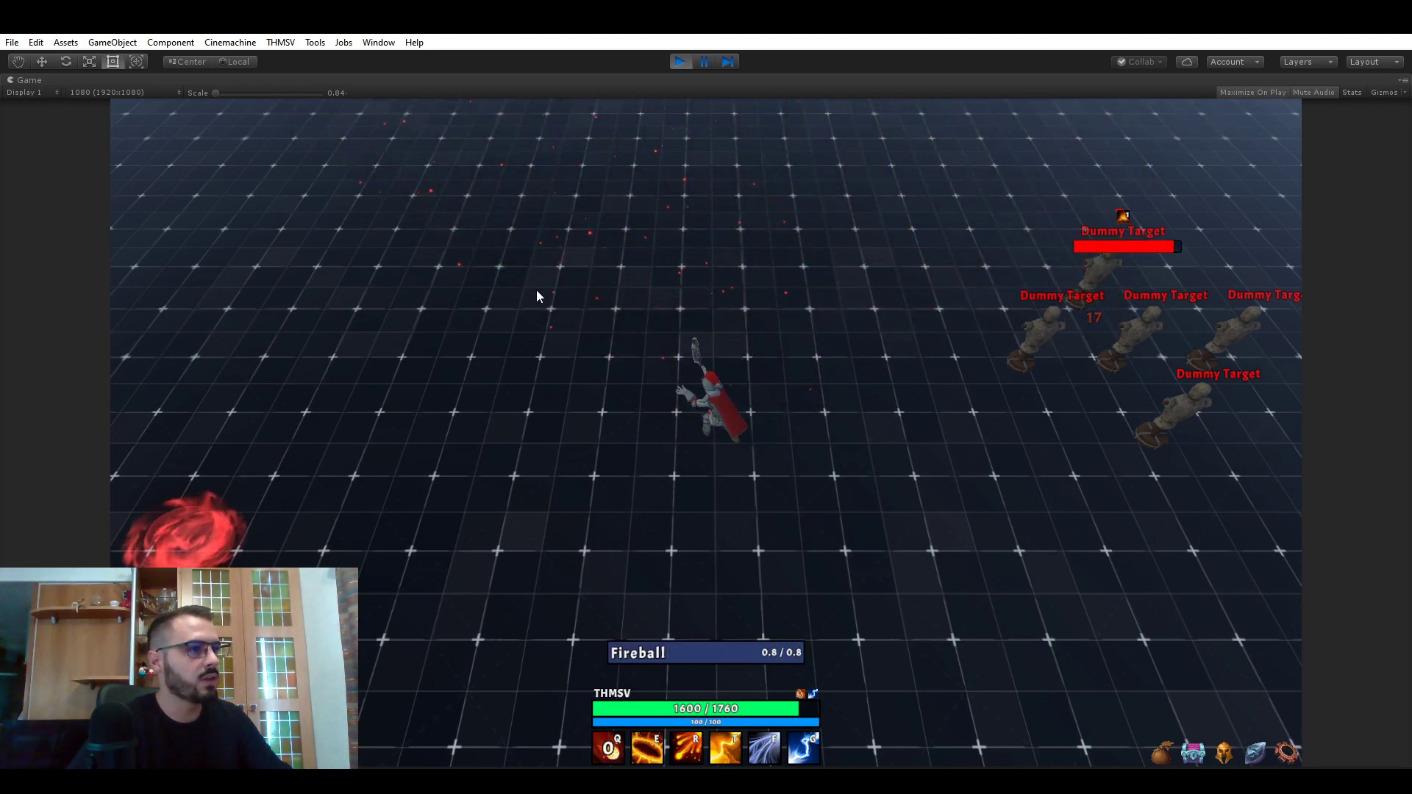
key(q)
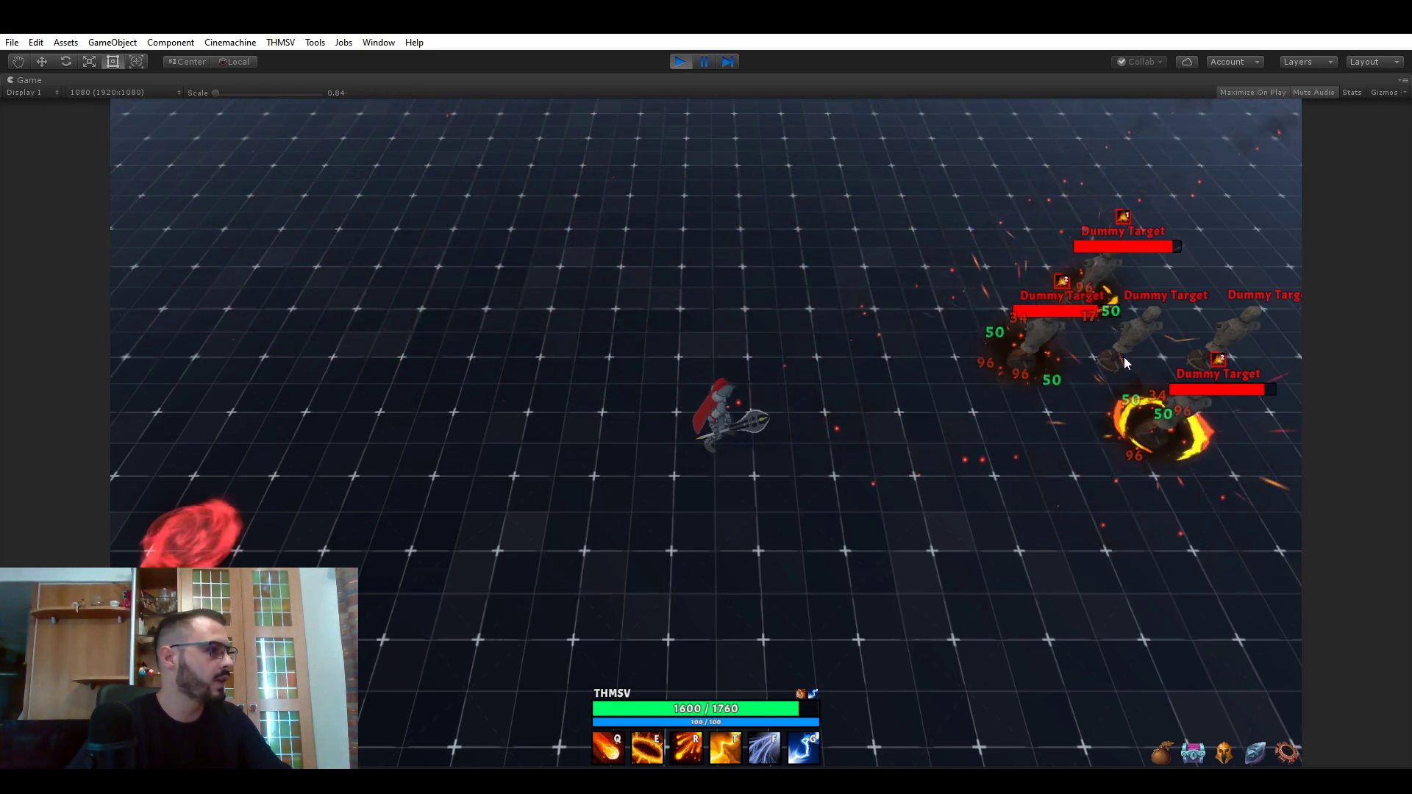
key(q)
key(q)
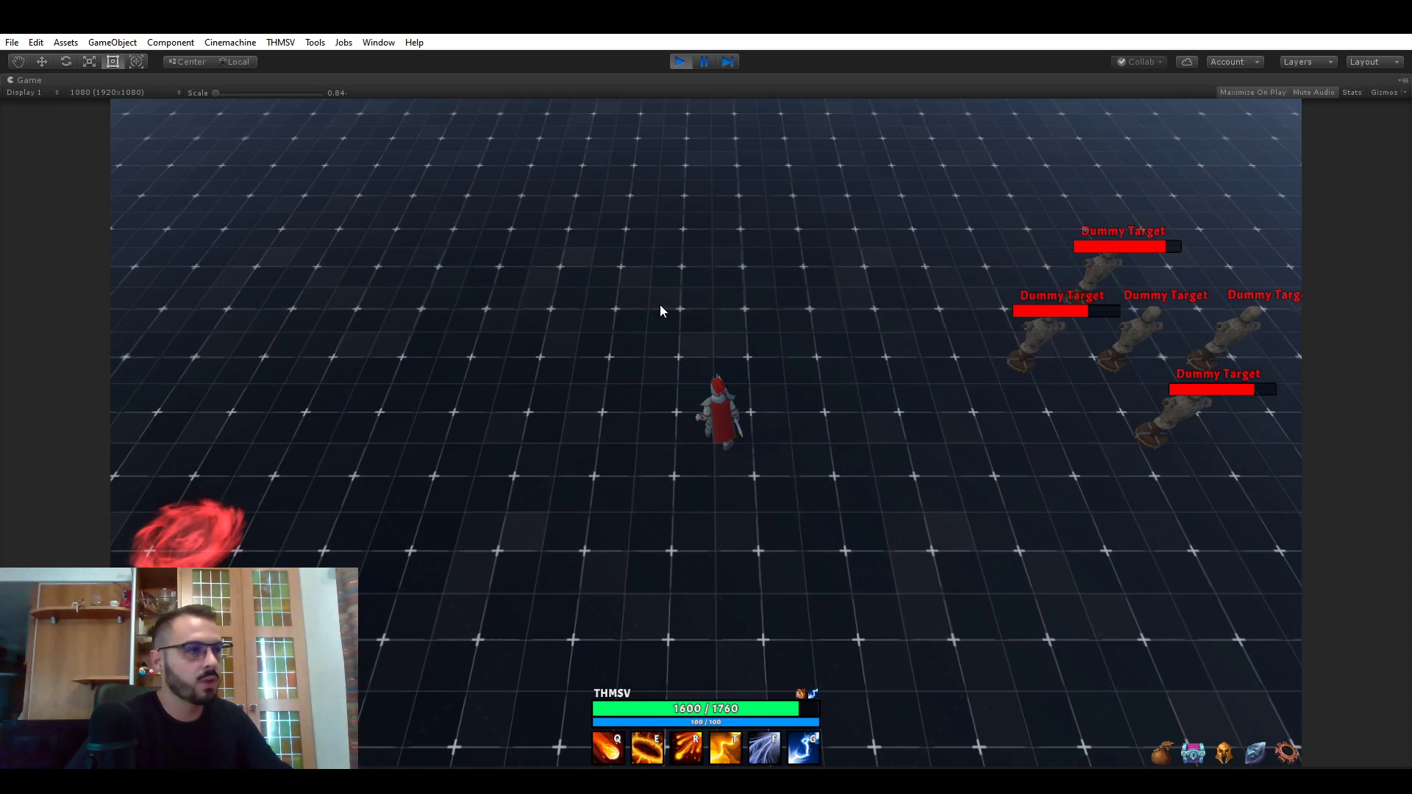
- Open RPG Builder's Combat Effects list to view the Burn effect's settings
click(280, 42)
click(310, 59)
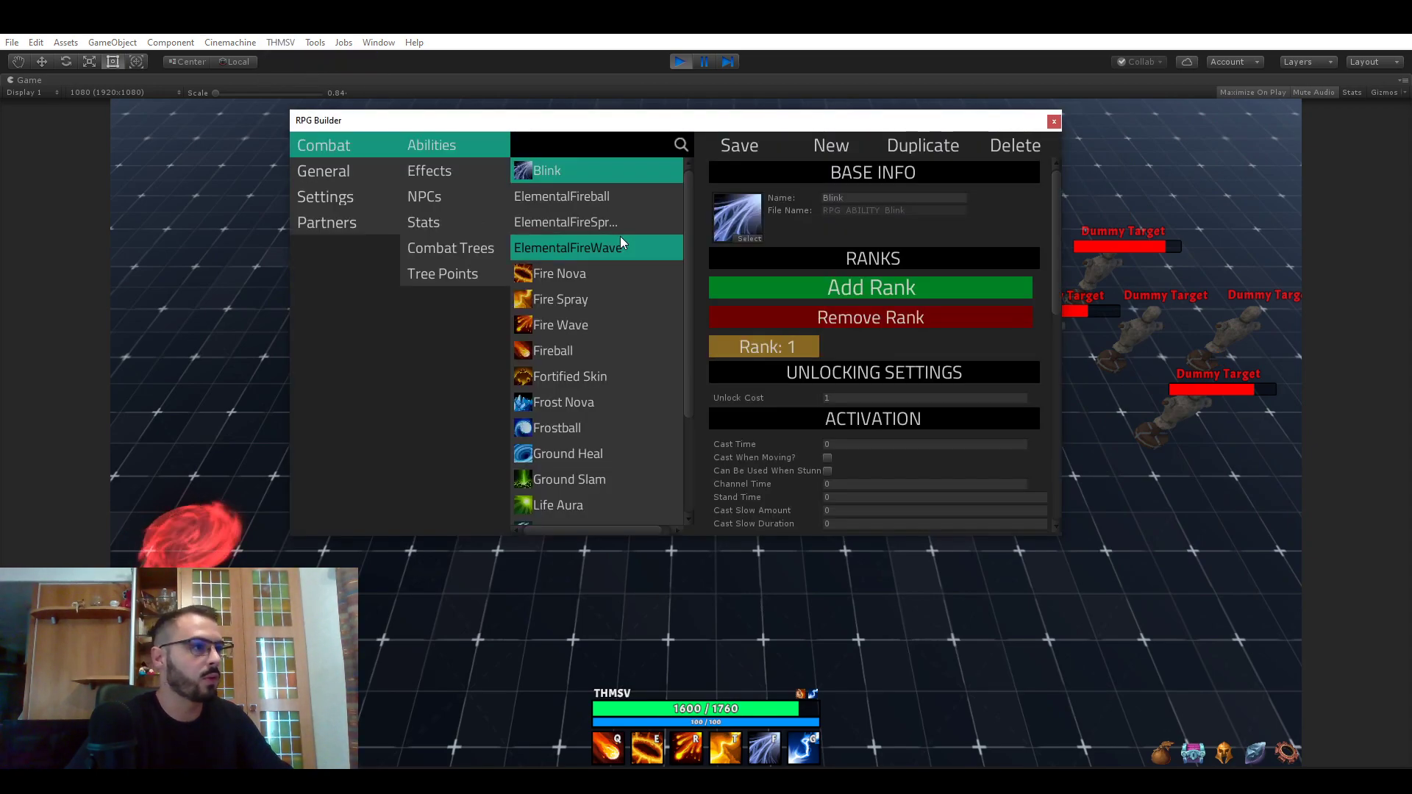
click(439, 169)
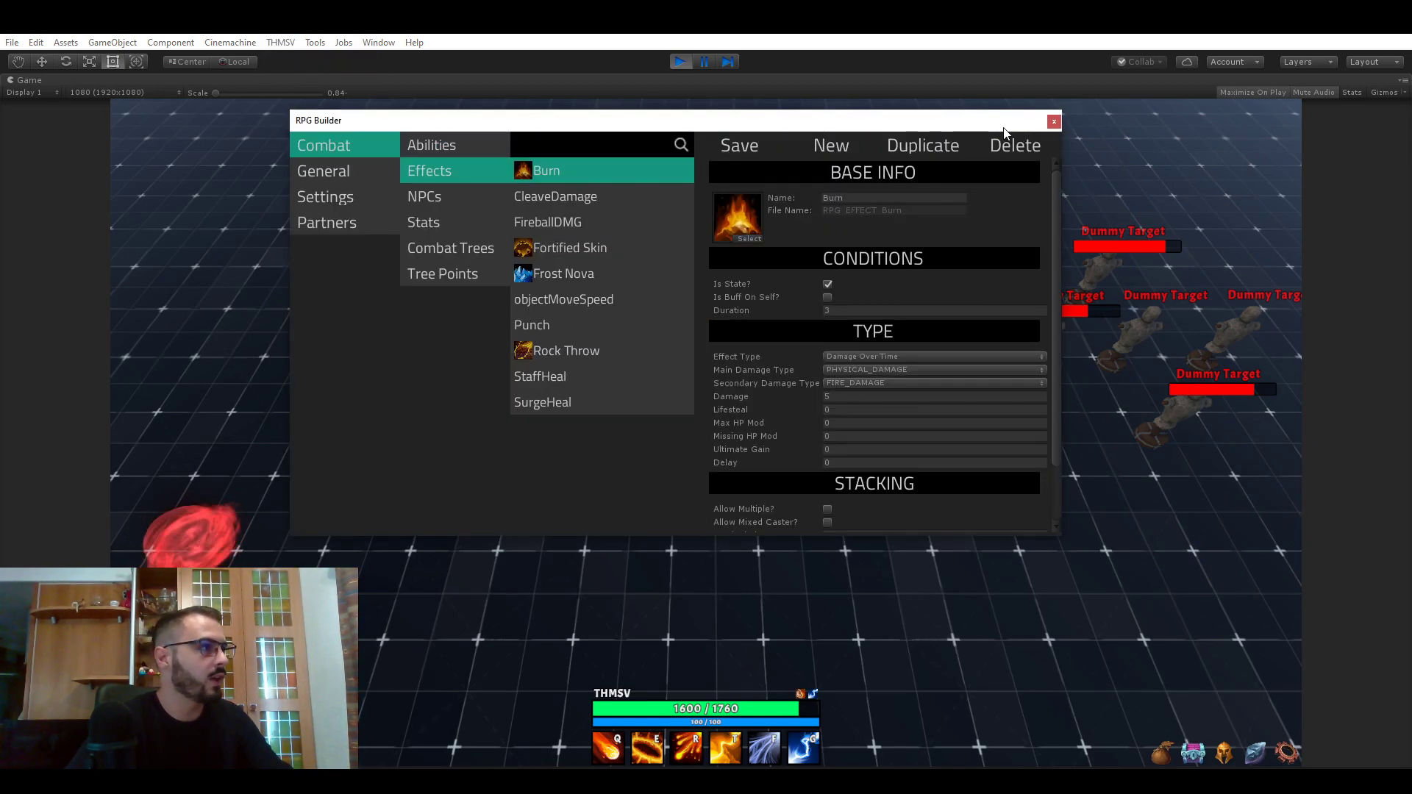
- Close the builder and cast Fireball twice, leaving the dummies burning
click(1054, 121)
key(q)
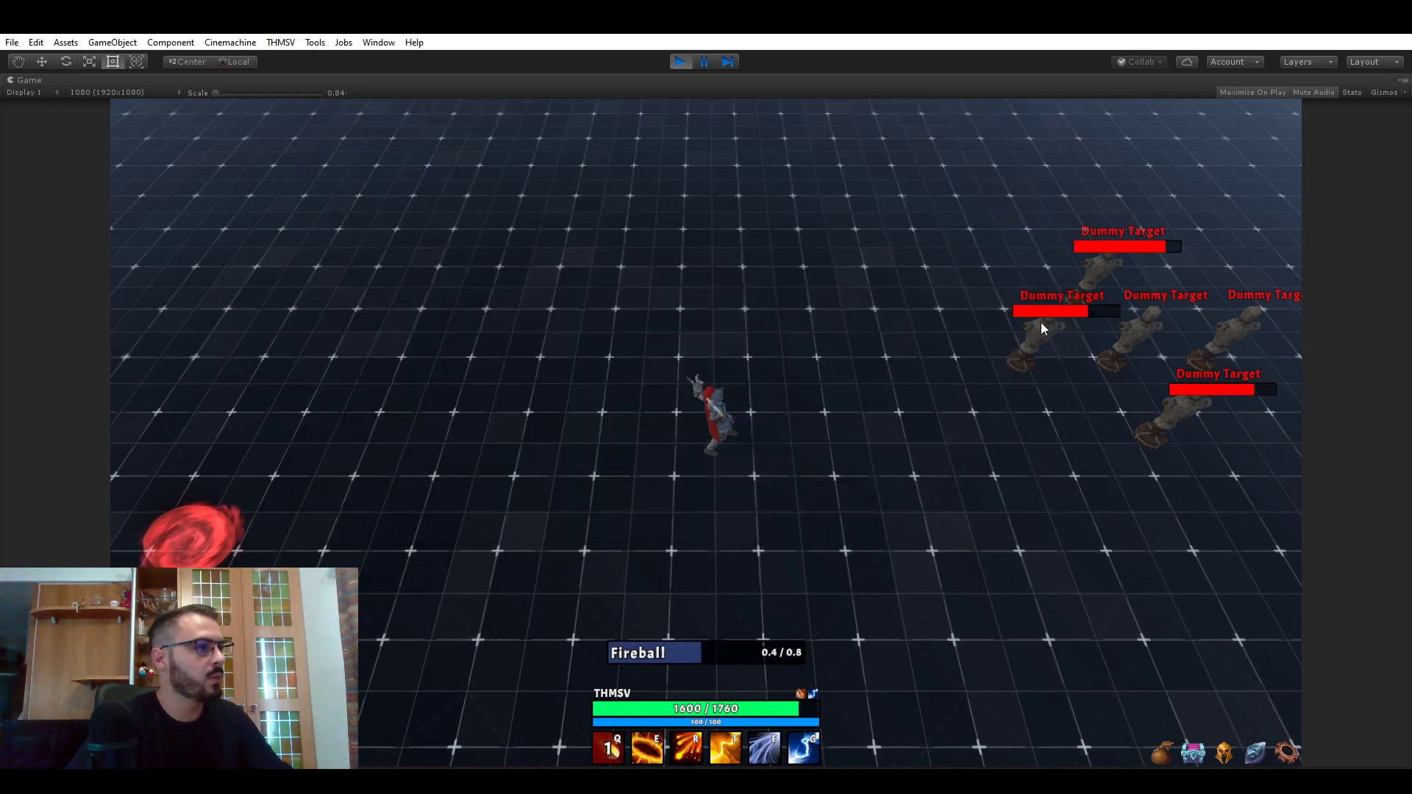
key(q)
key(q)
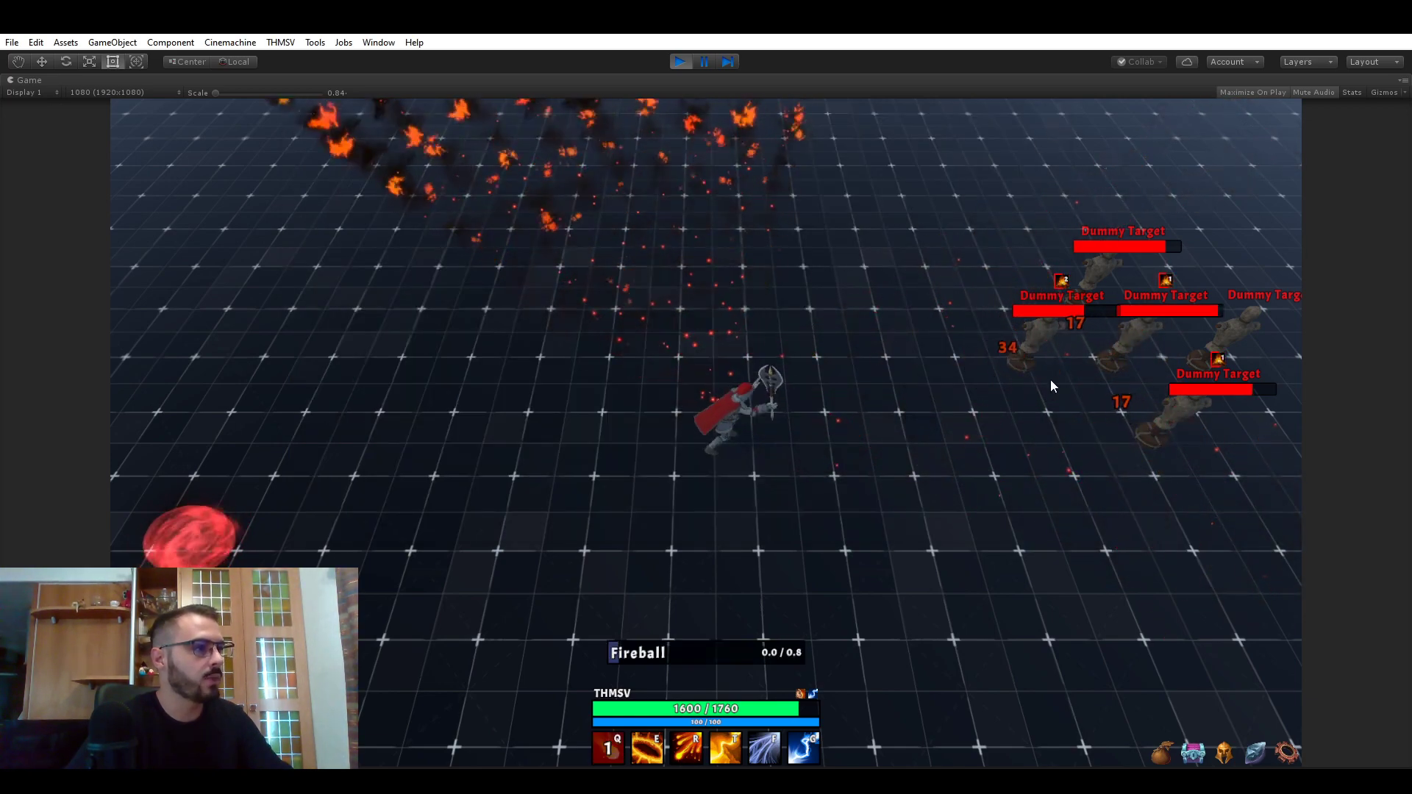
- Open RPG Builder's Combat Trees and select the Pyromancer tree
click(281, 43)
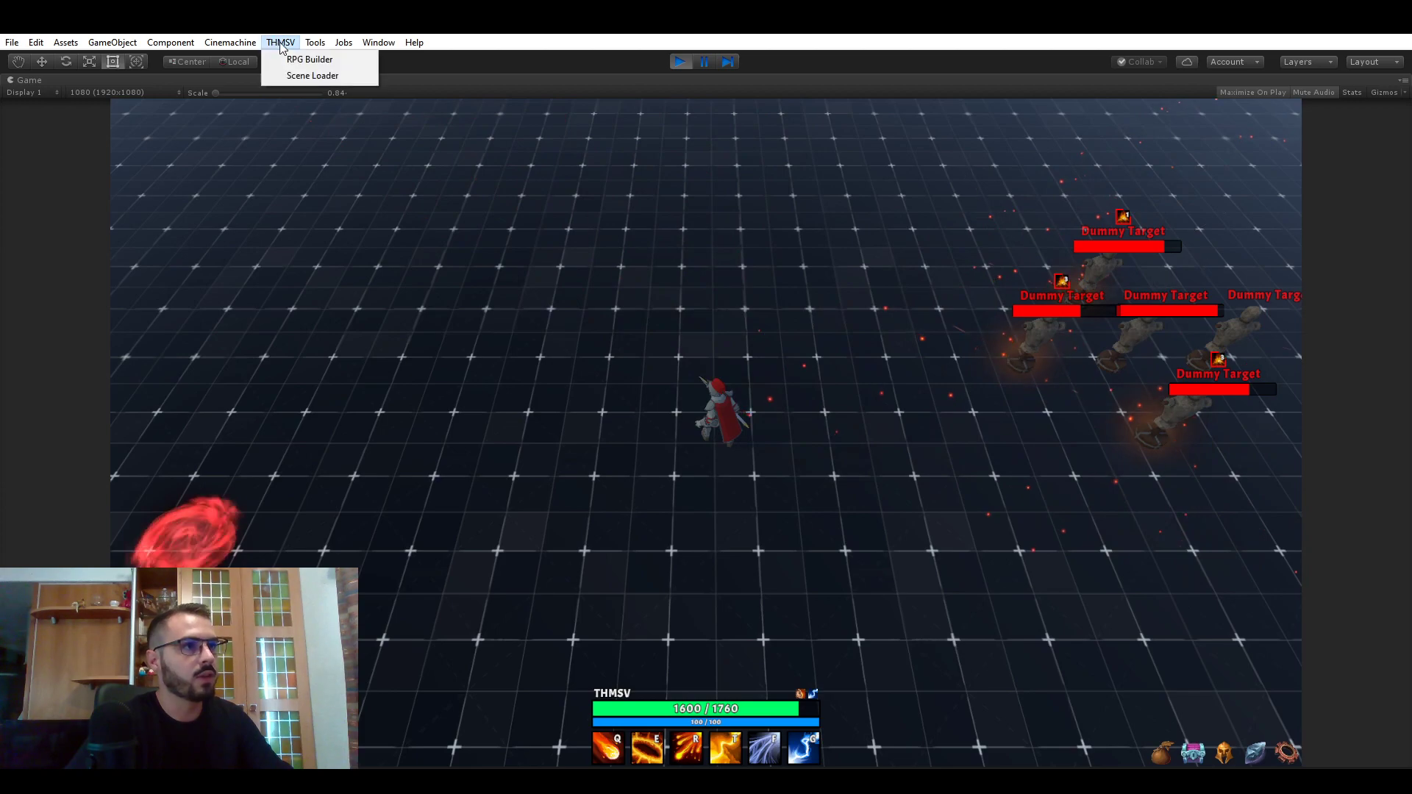
click(310, 58)
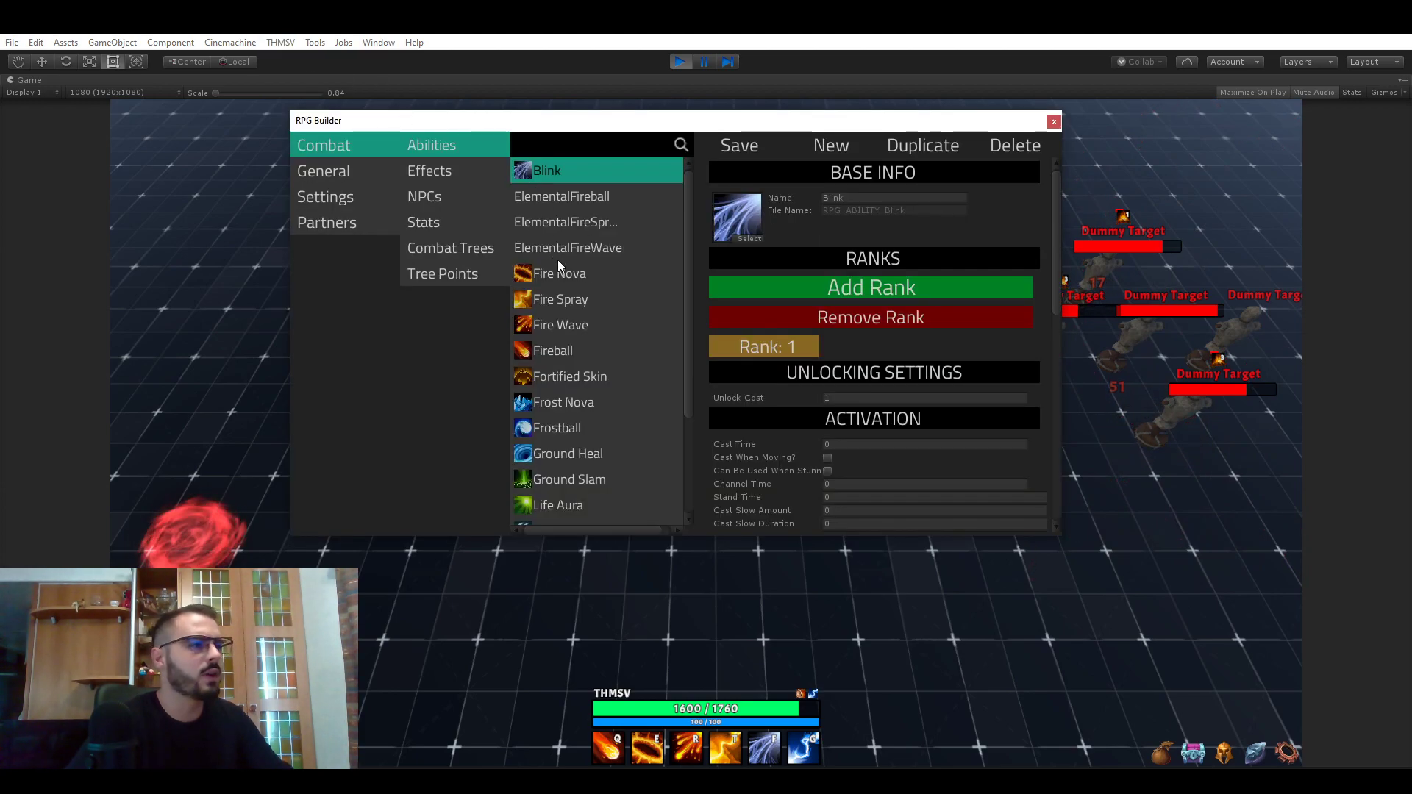
click(463, 255)
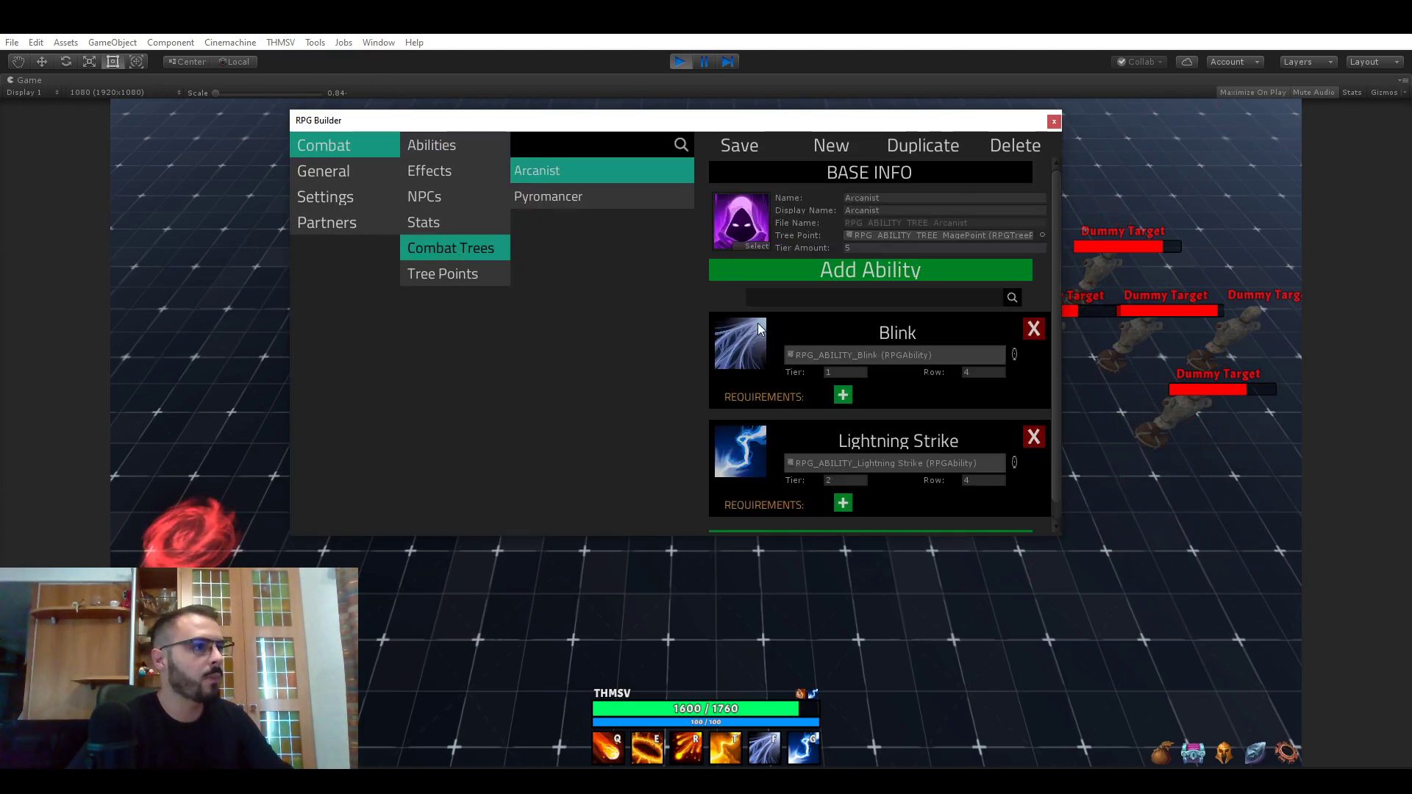
click(589, 196)
- Scroll through Fireball, Fire Nova, Fire Wave and Fire Spray, then show the in-game tree panel
scroll(789, 292, down, 1)
scroll(801, 301, down, 3)
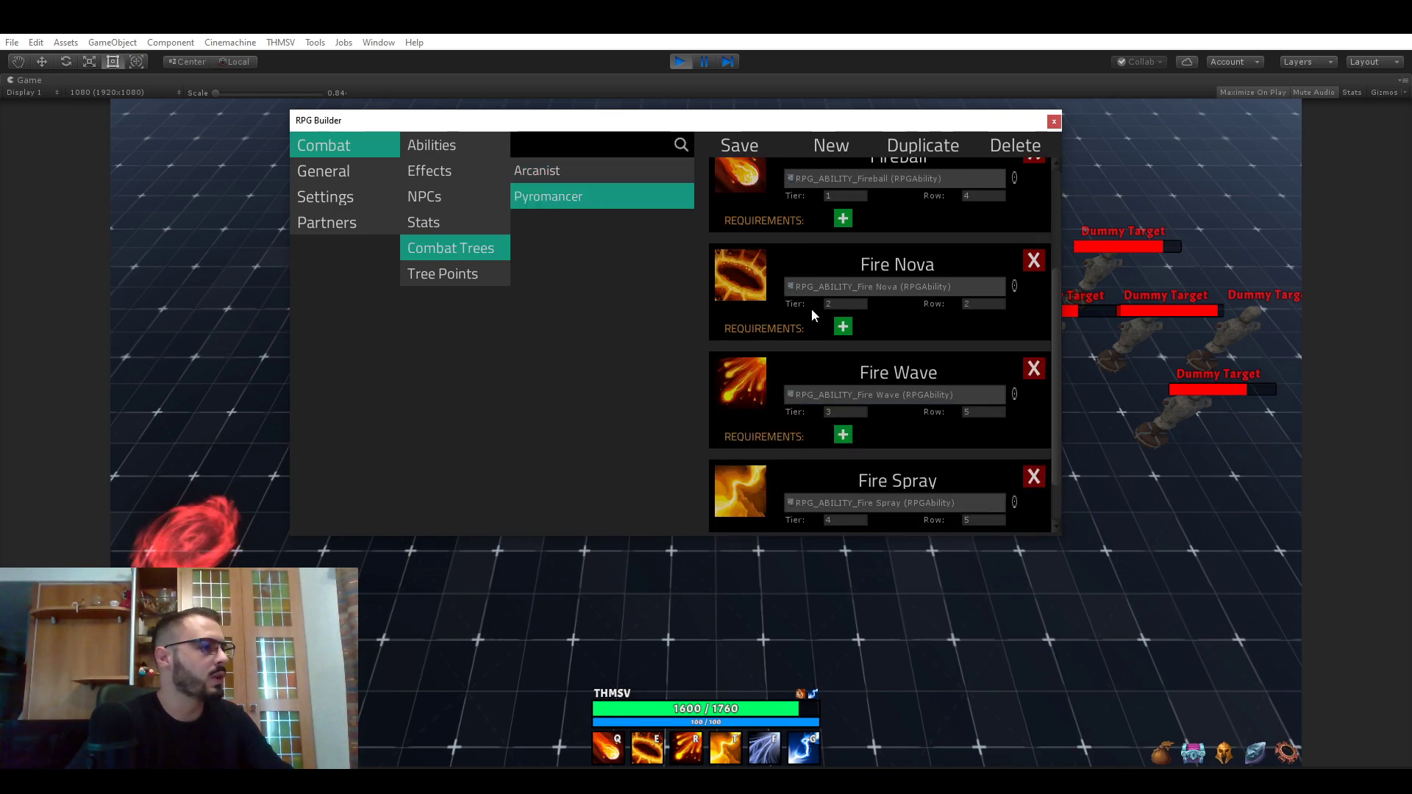
scroll(809, 309, up, 4)
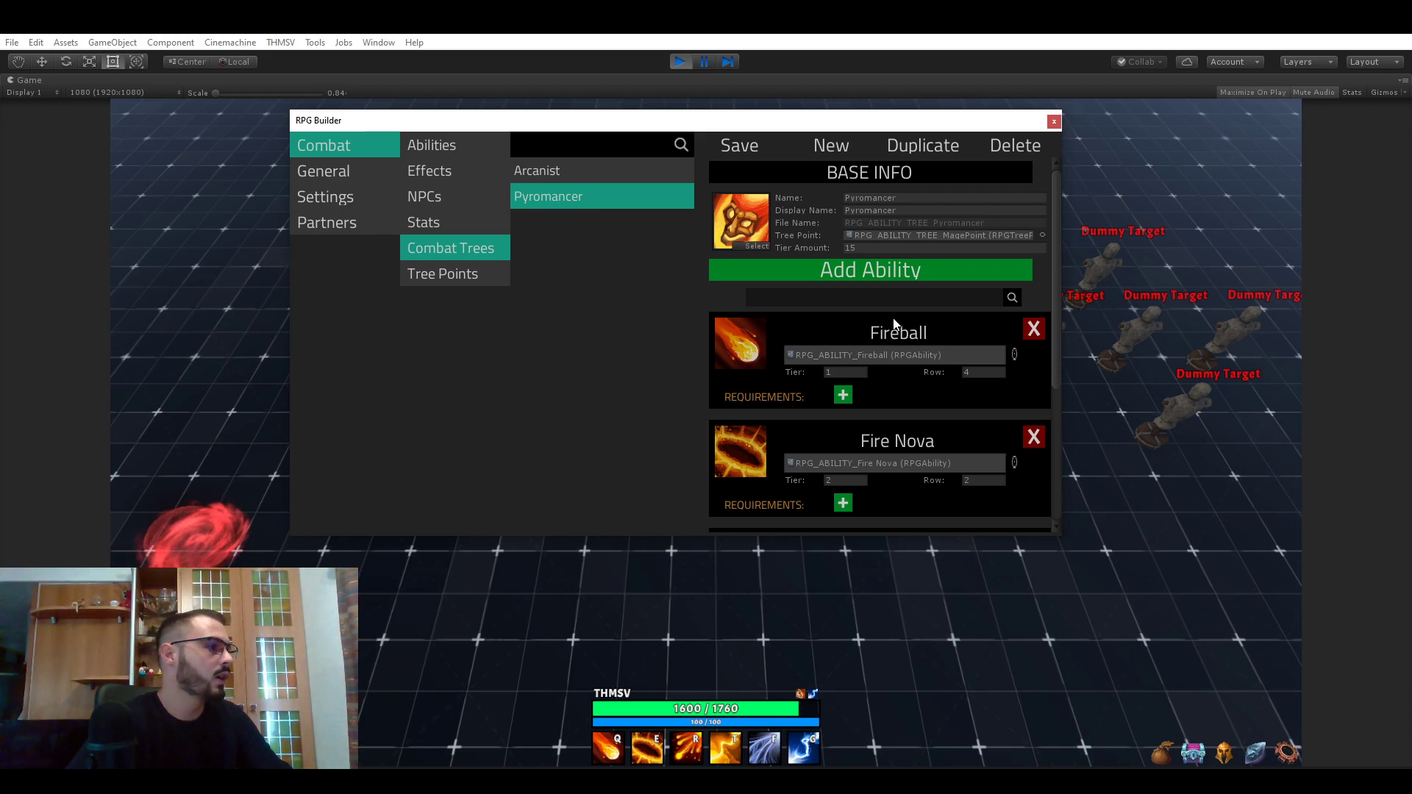
scroll(893, 319, down, 2)
scroll(885, 316, down, 2)
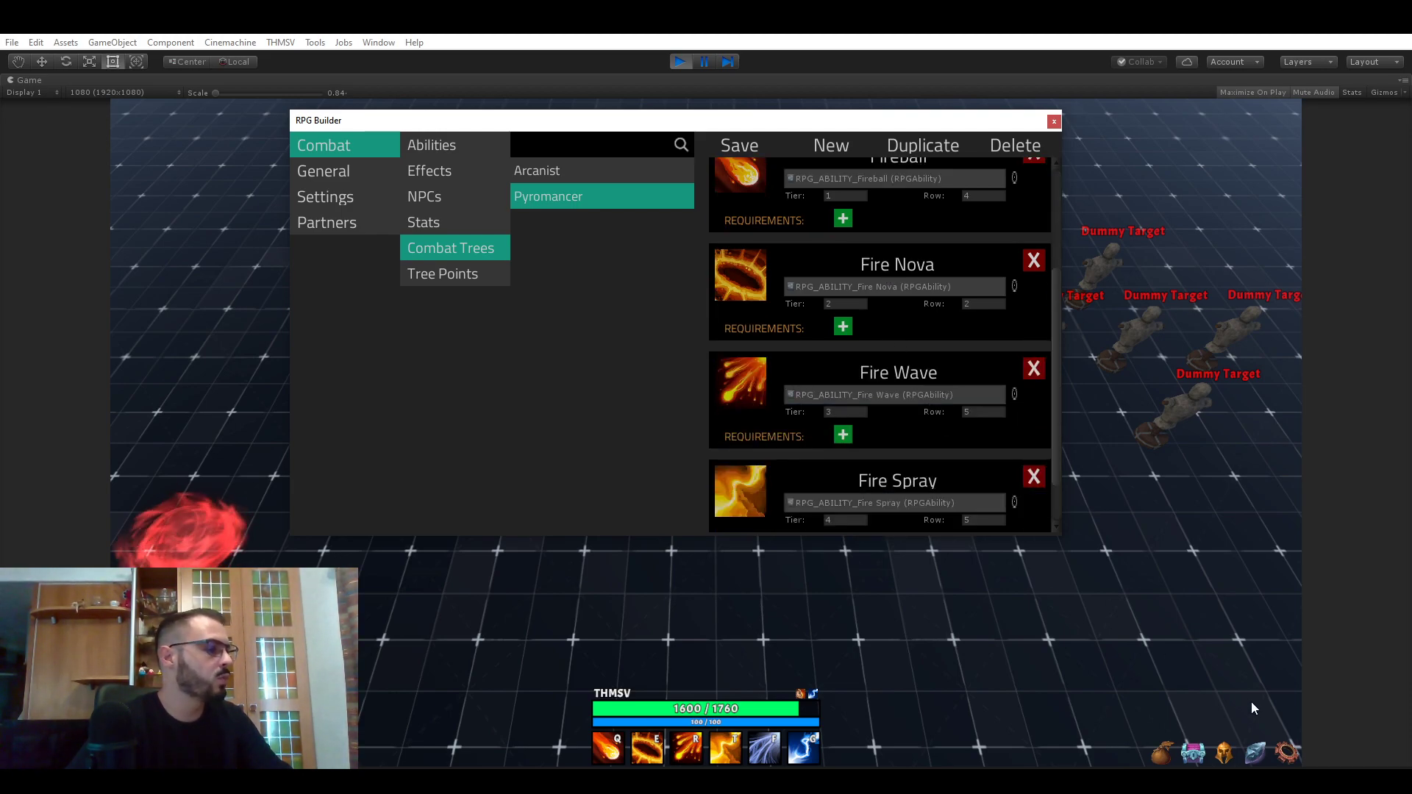
click(1250, 751)
- Move the builder beside the tree panel and set Fireball's Row to 1
drag(829, 132, 1084, 156)
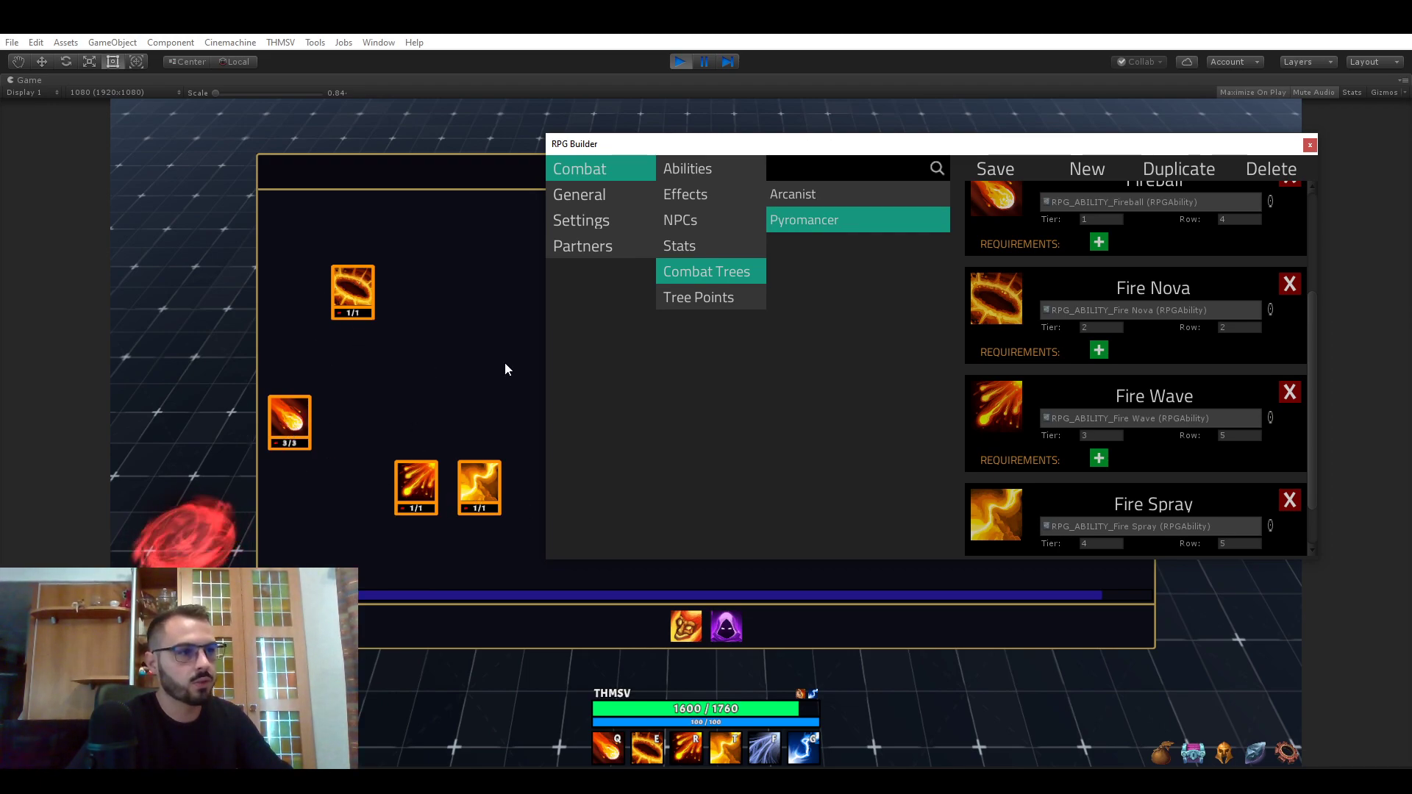
scroll(1054, 325, up, 2)
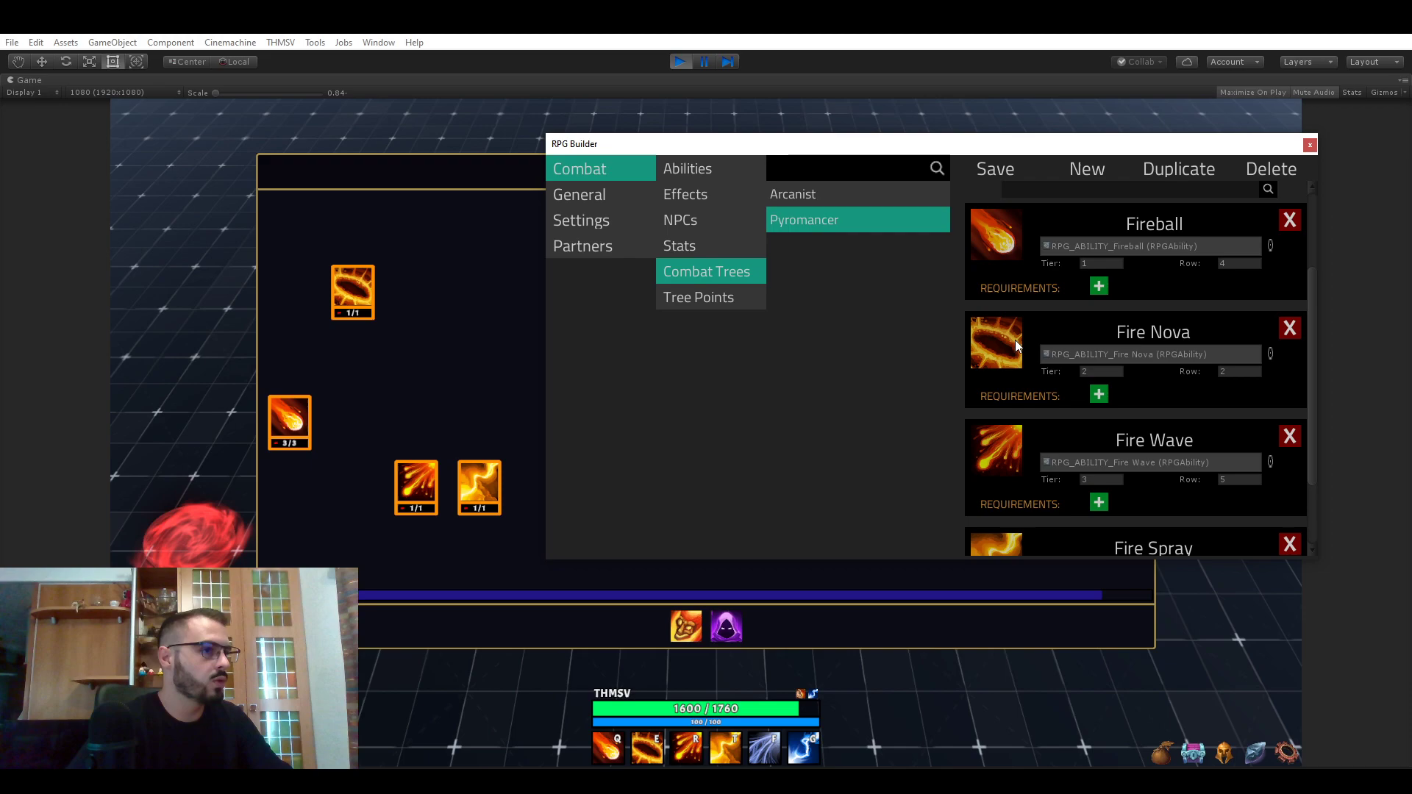
click(329, 407)
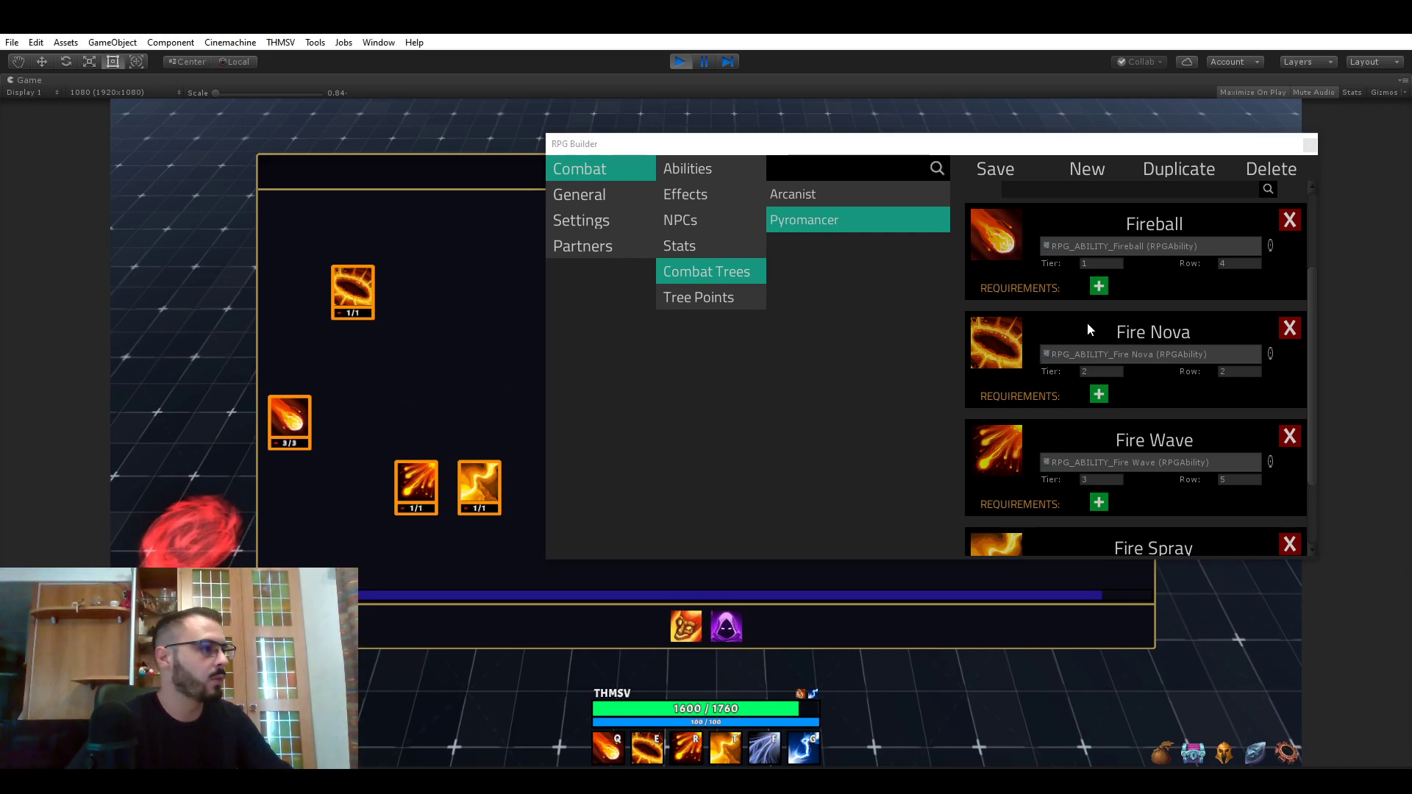
click(1246, 263)
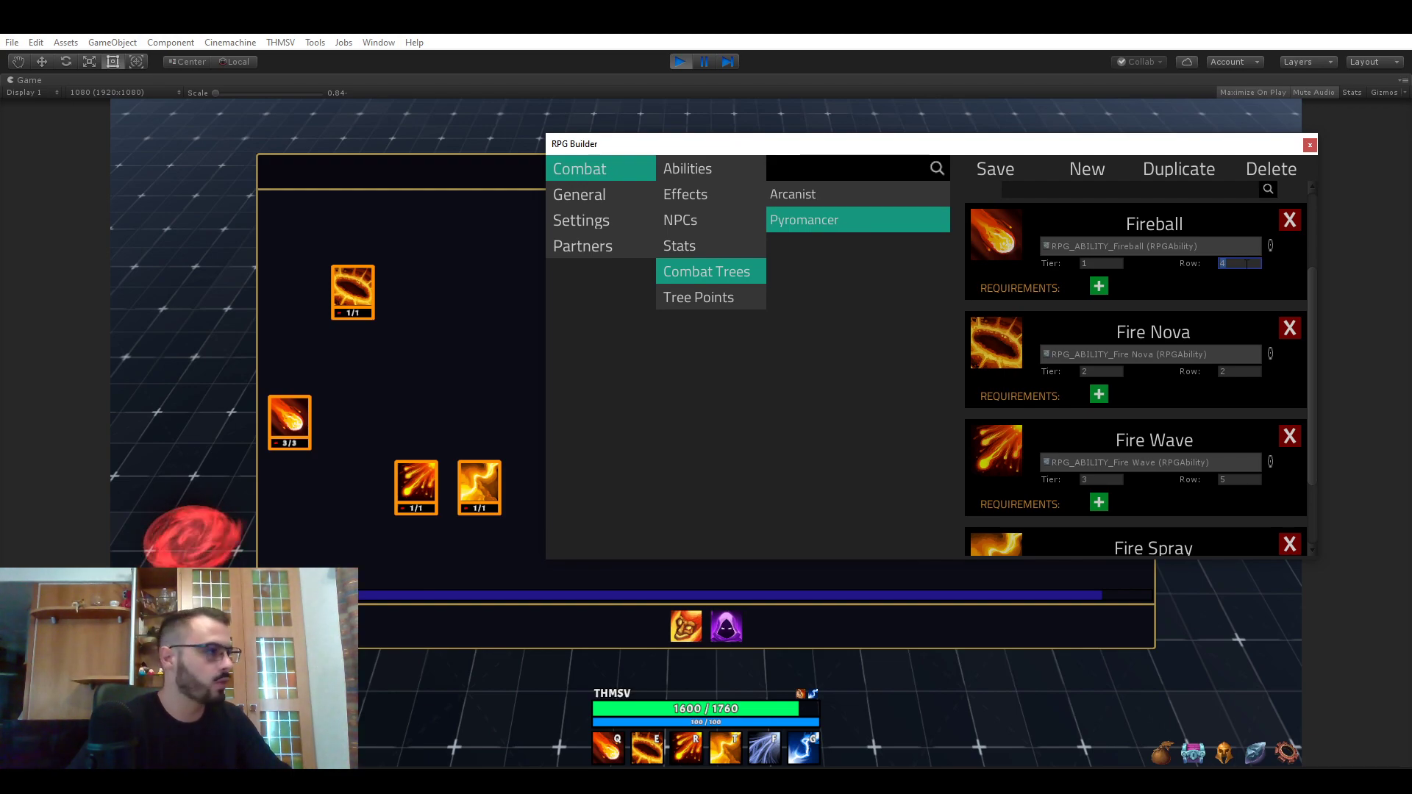
text(1)
scroll(1197, 306, up, 3)
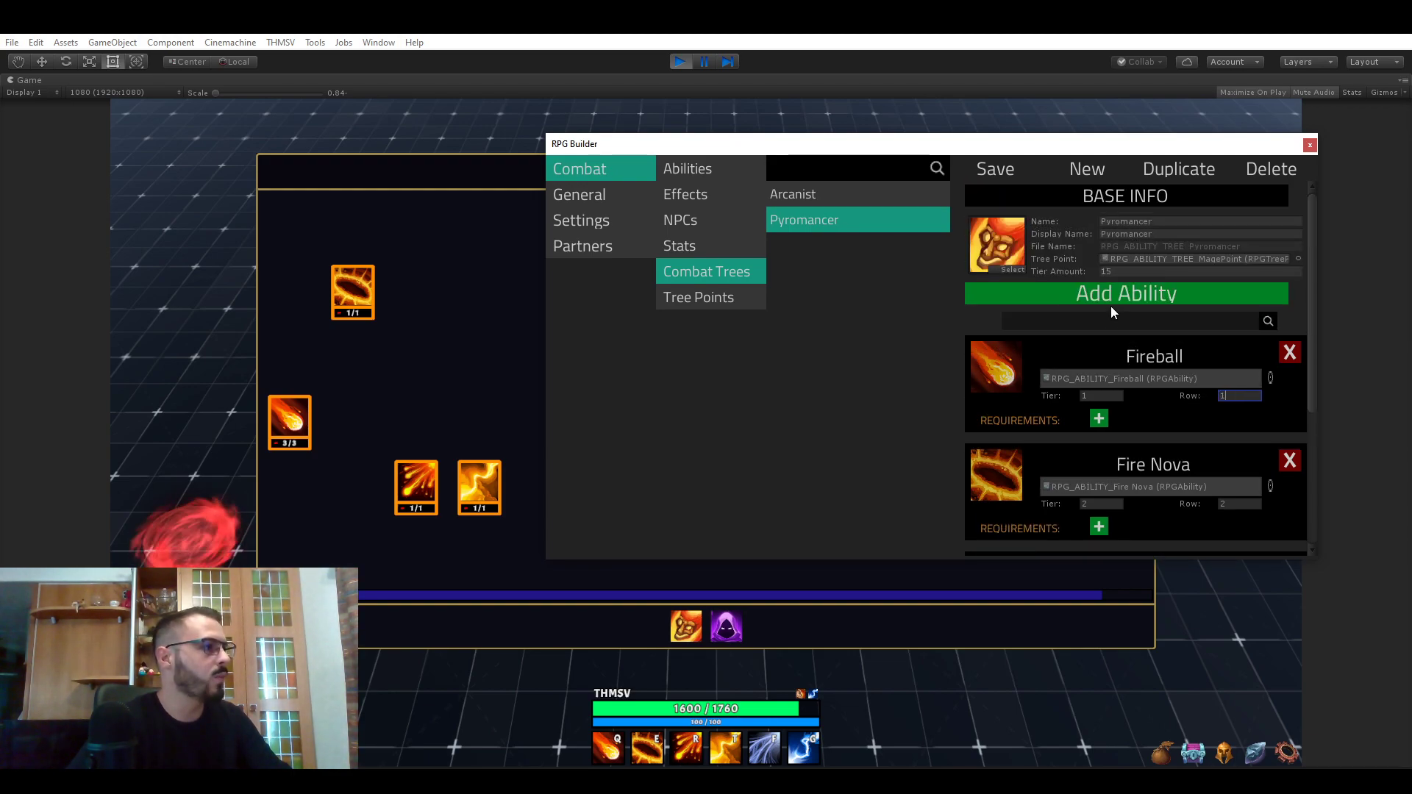
- Save the Pyromancer tree and reload the in-game tree panel showing Fireball on top
click(994, 171)
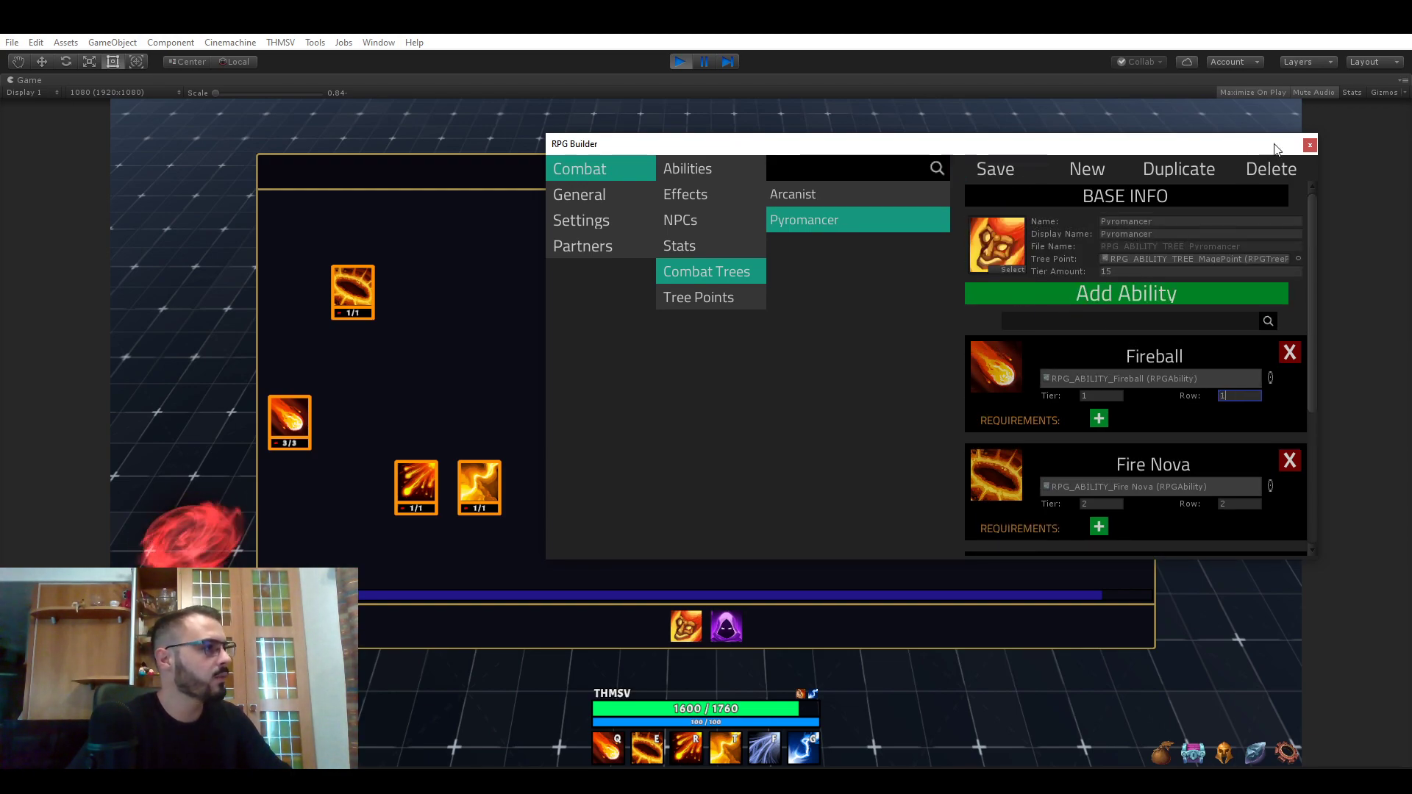
click(1310, 147)
click(1251, 756)
click(1251, 756)
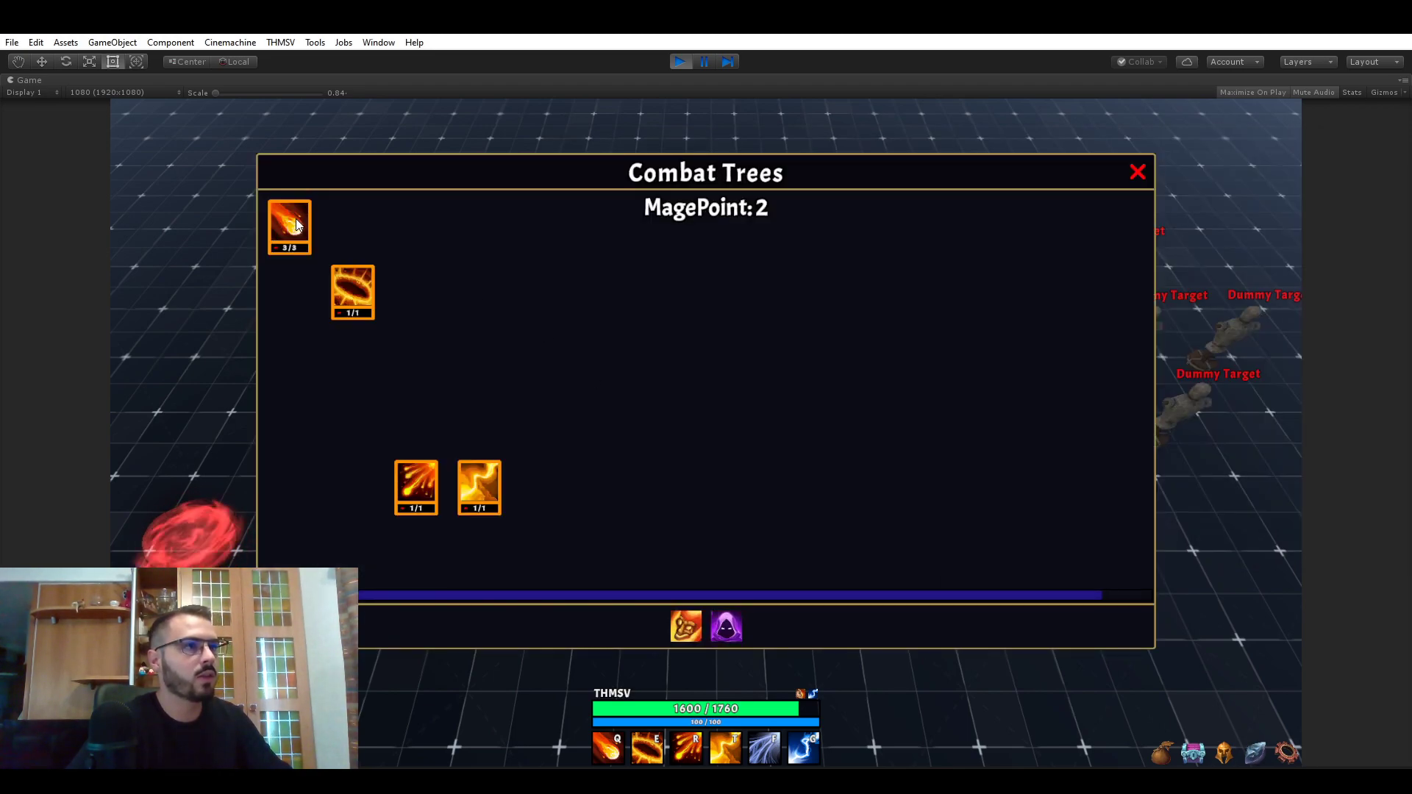
- Reopen RPG Builder on the Pyromancer combat tree's abilities
click(280, 42)
click(308, 59)
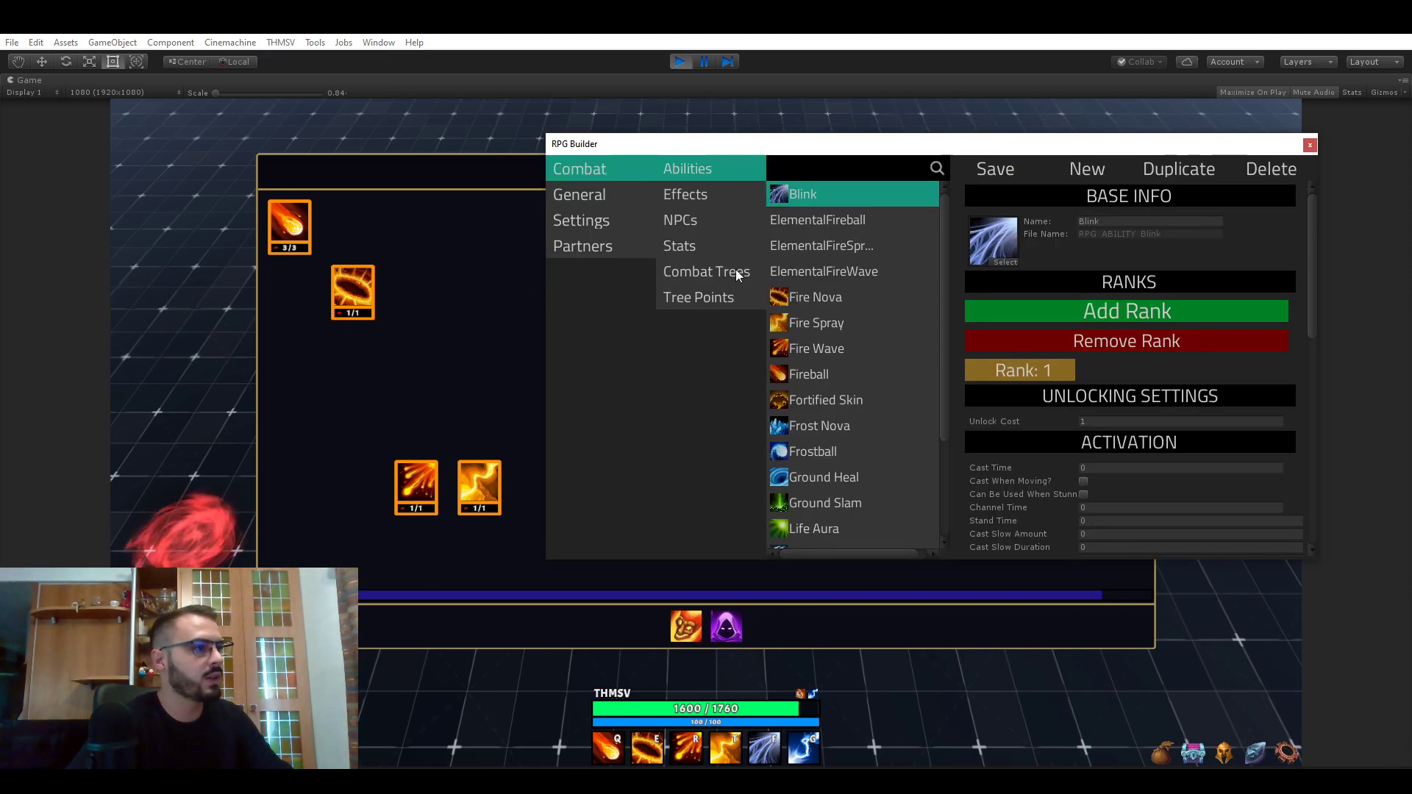
click(698, 296)
click(713, 272)
click(823, 216)
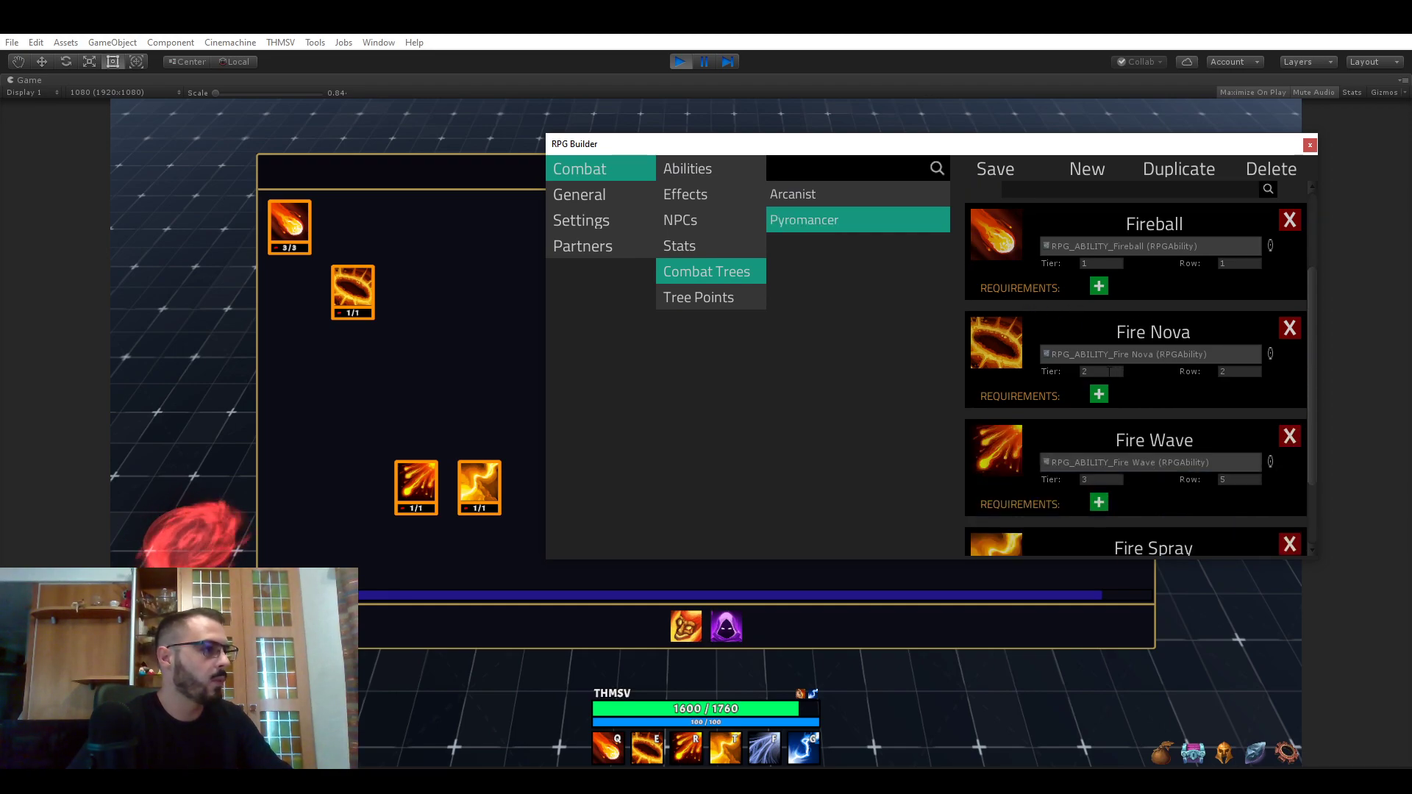
- Set Fire Nova to tier 1, and Fire Wave to tier 1, row 3
click(1103, 371)
text(1)
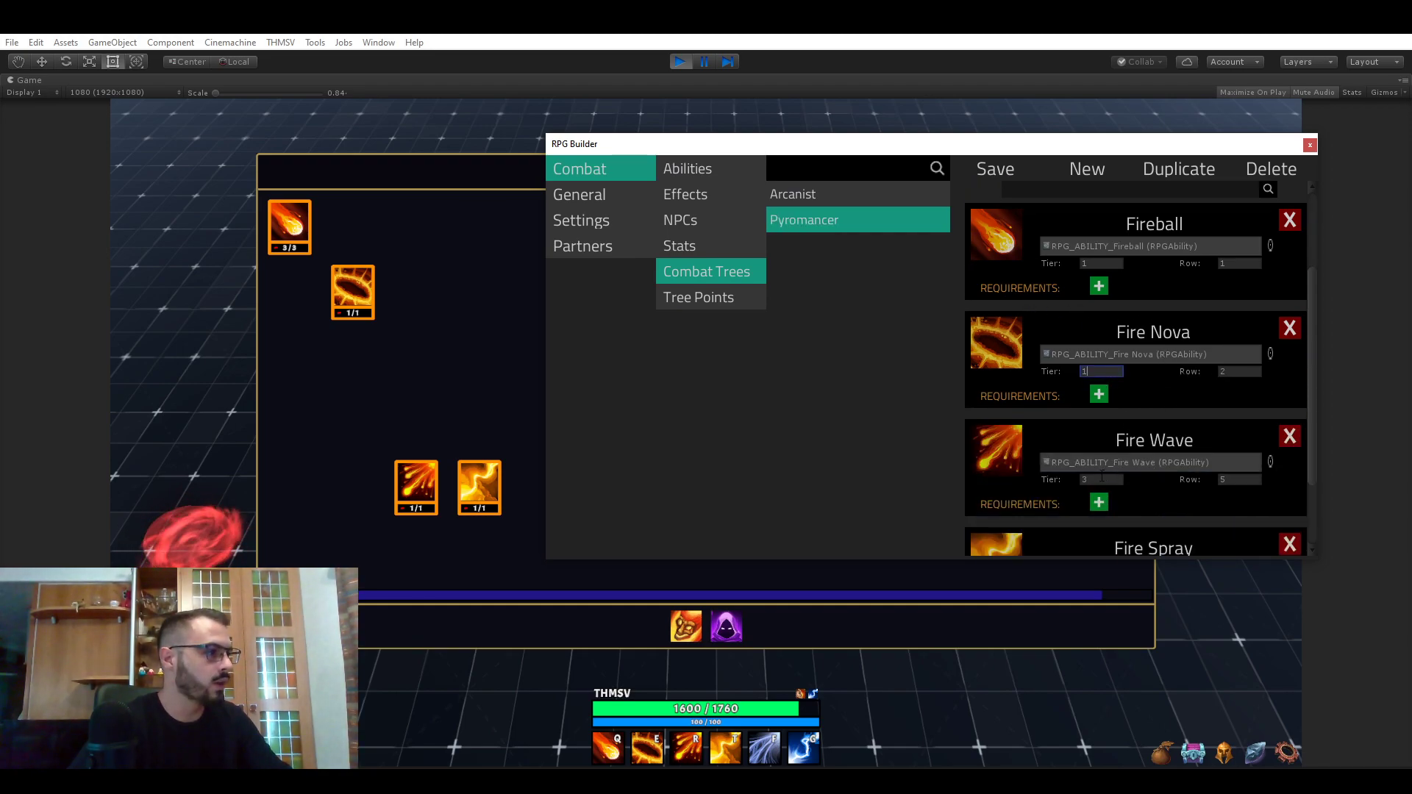
click(1103, 478)
text(1)
click(1239, 478)
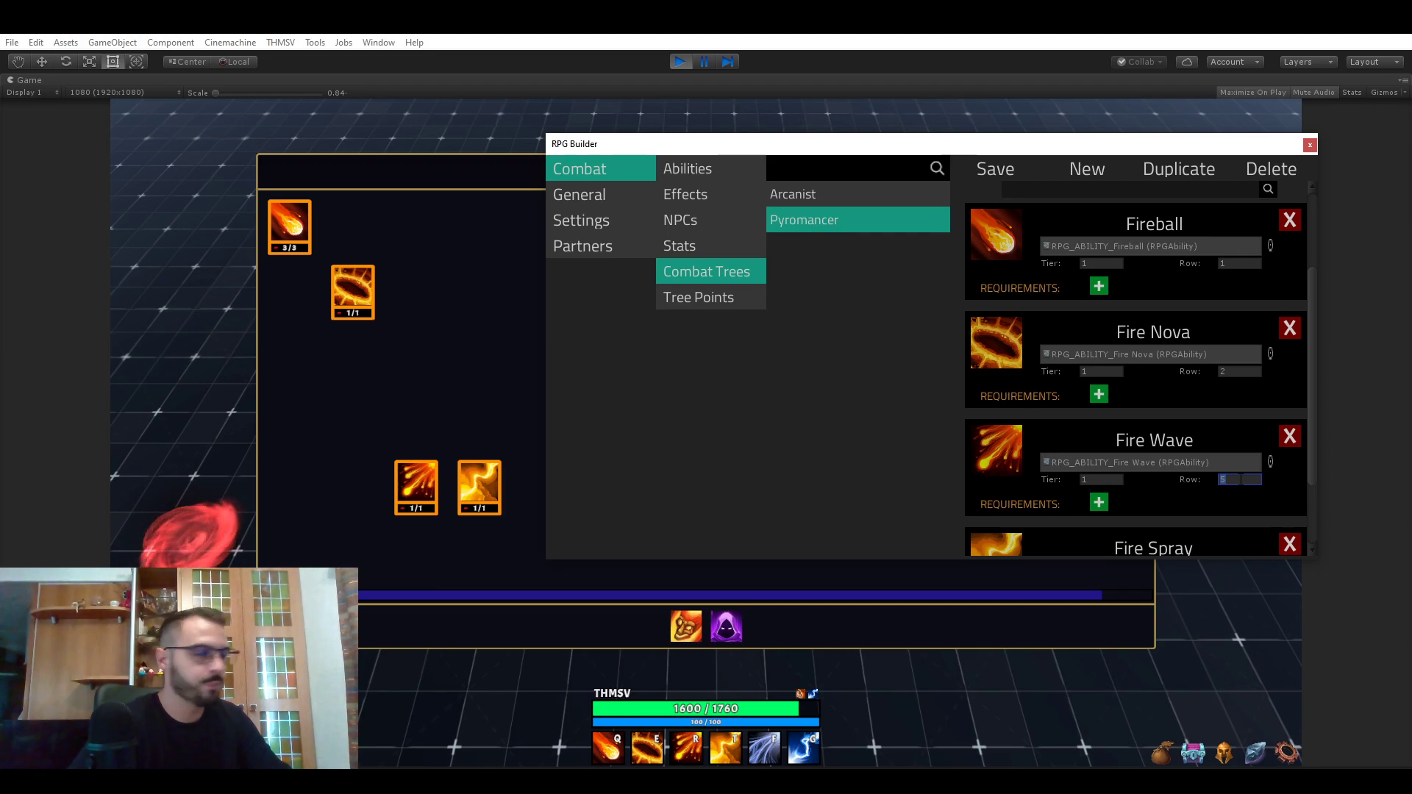
text(3)
- Set Fire Spray to tier 1, row 4
scroll(1115, 413, down, 2)
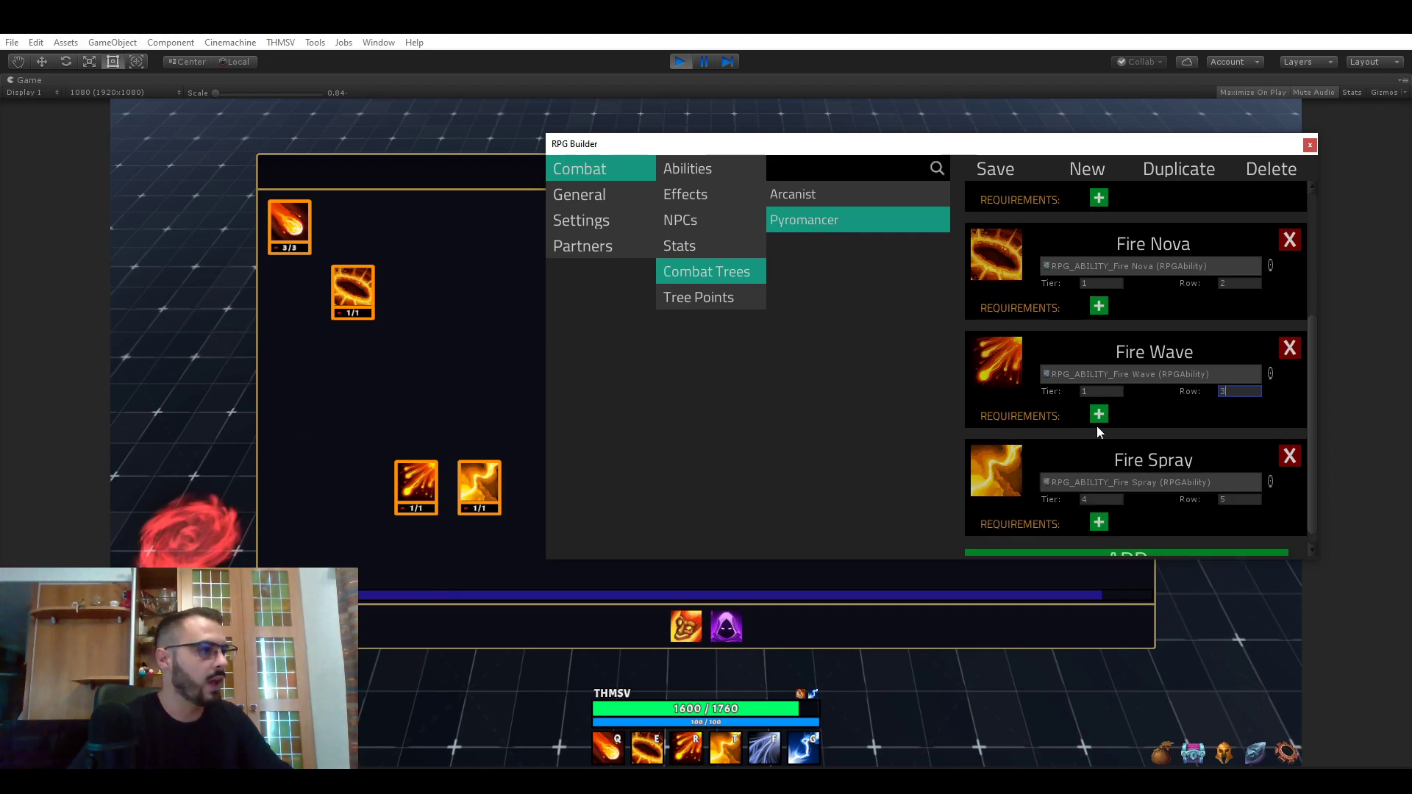
scroll(1111, 419, down, 1)
click(1101, 484)
text(1)
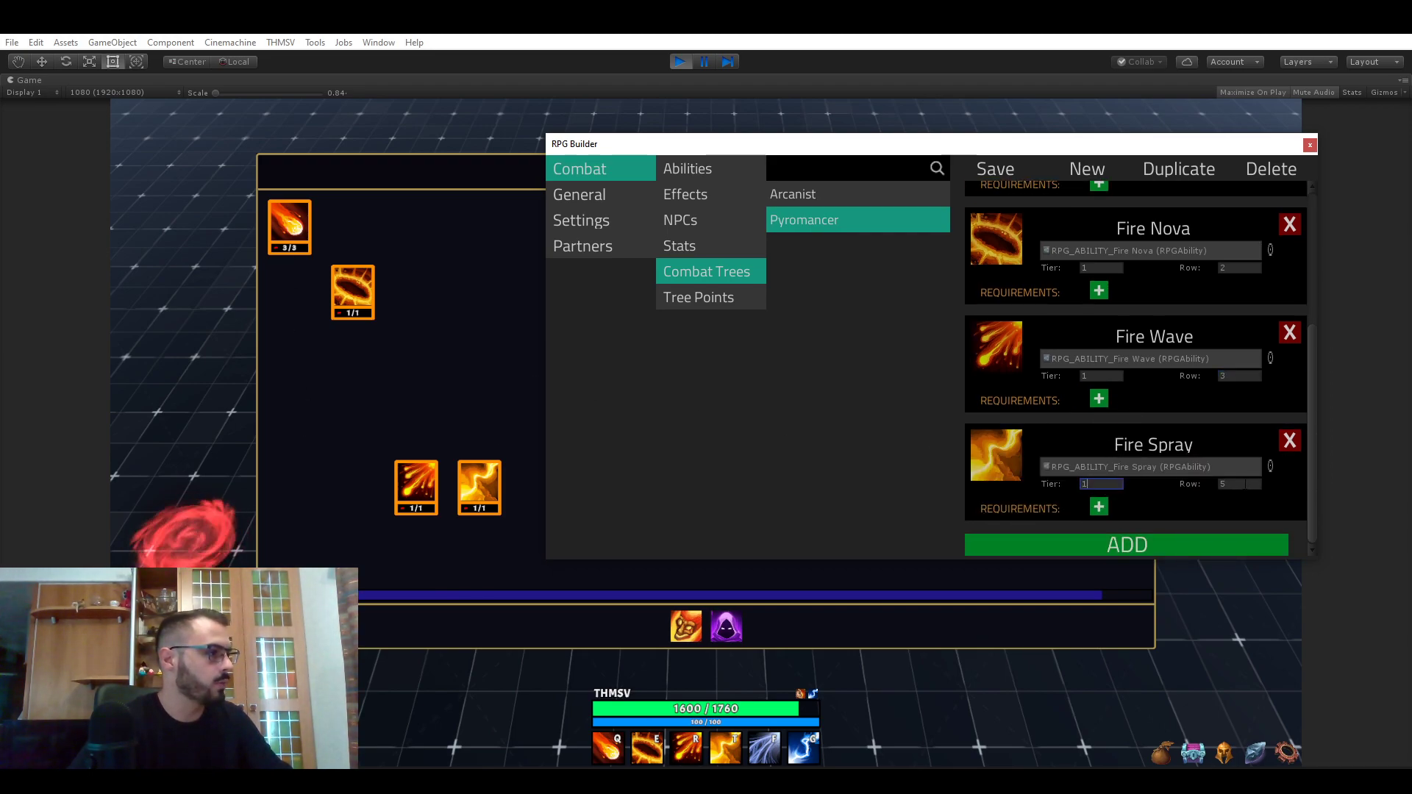
click(1239, 484)
text(4)
scroll(1114, 400, up, 10)
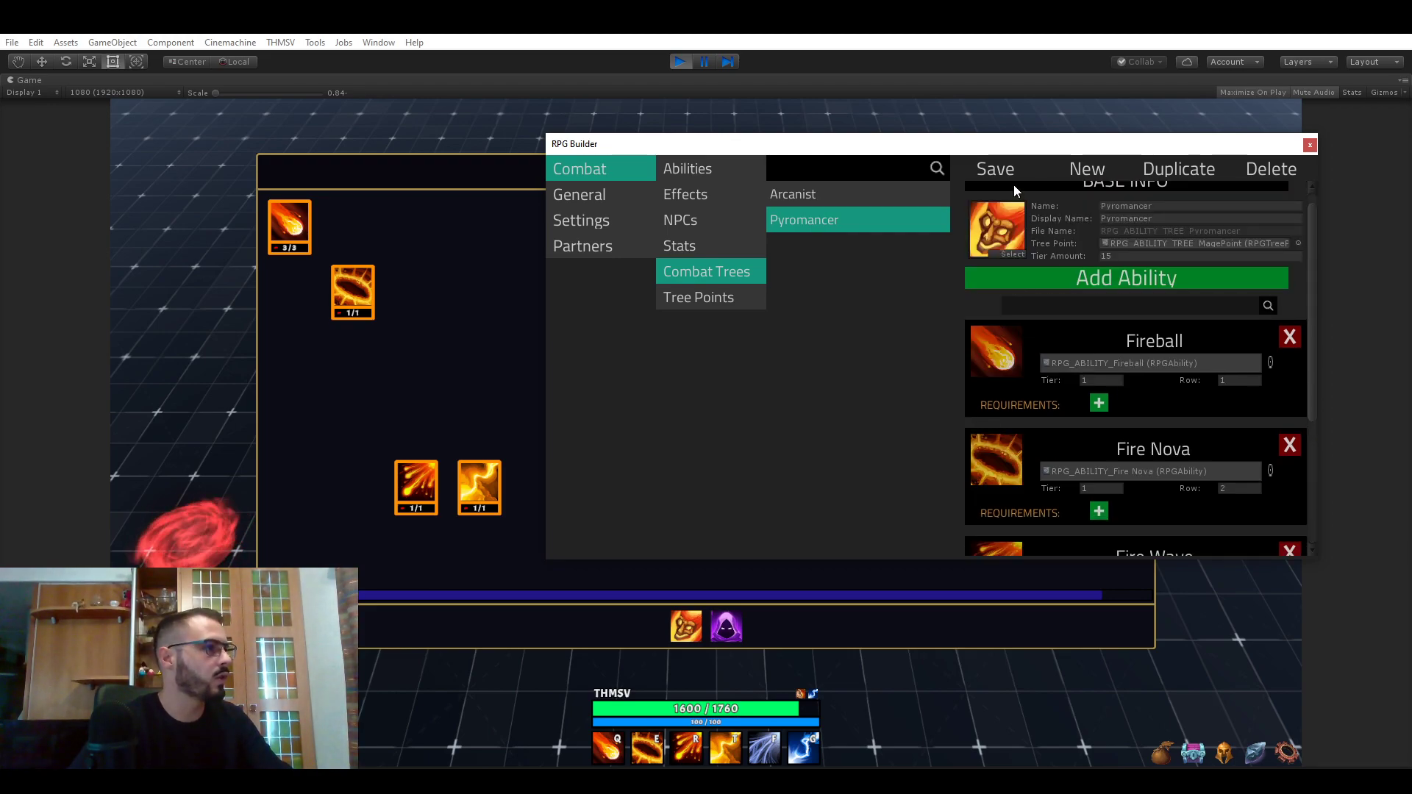
- Close the builder and reload the in-game tree panel to see the single column
click(1310, 145)
click(1254, 748)
click(1255, 749)
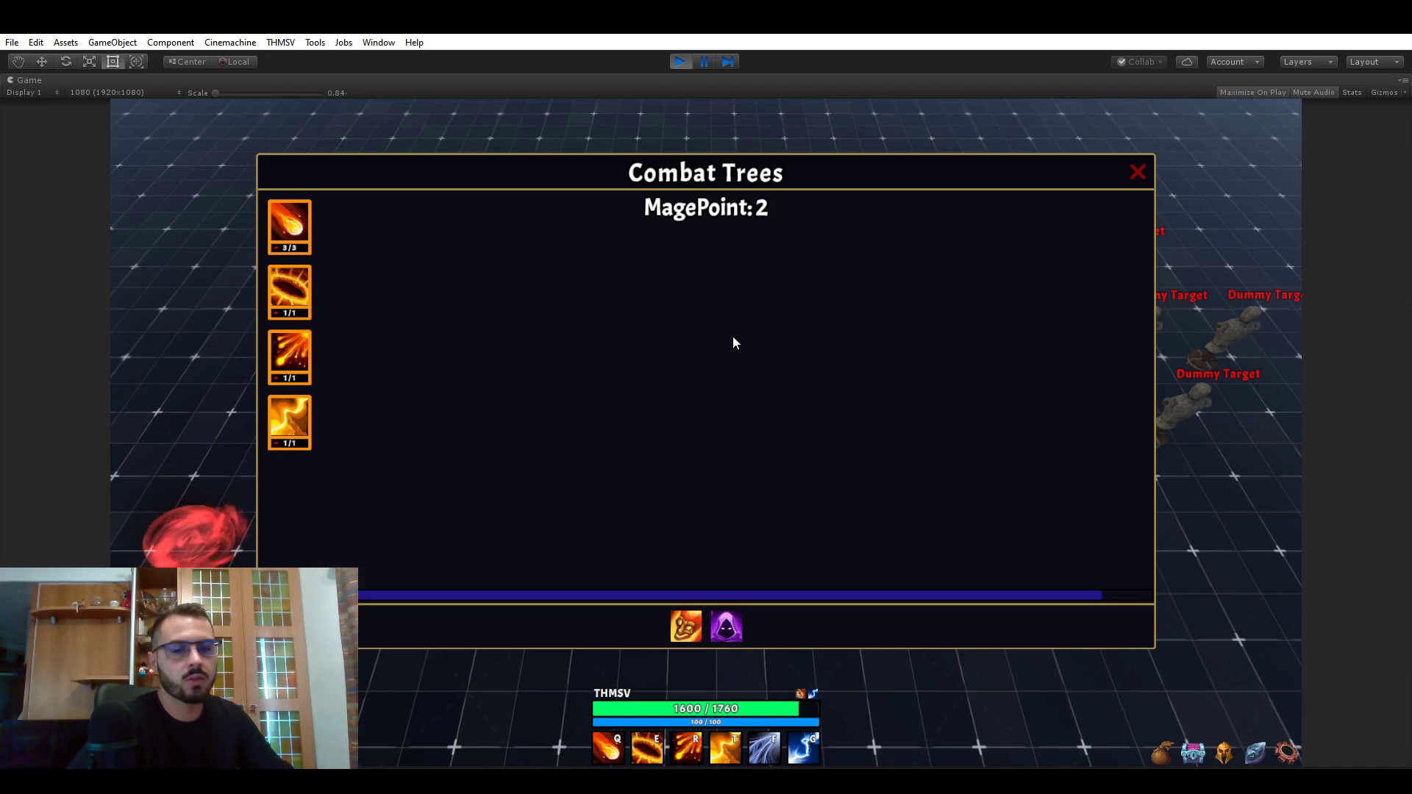
- Swap the combat tree panel for the Inventory and Character panels
click(1137, 172)
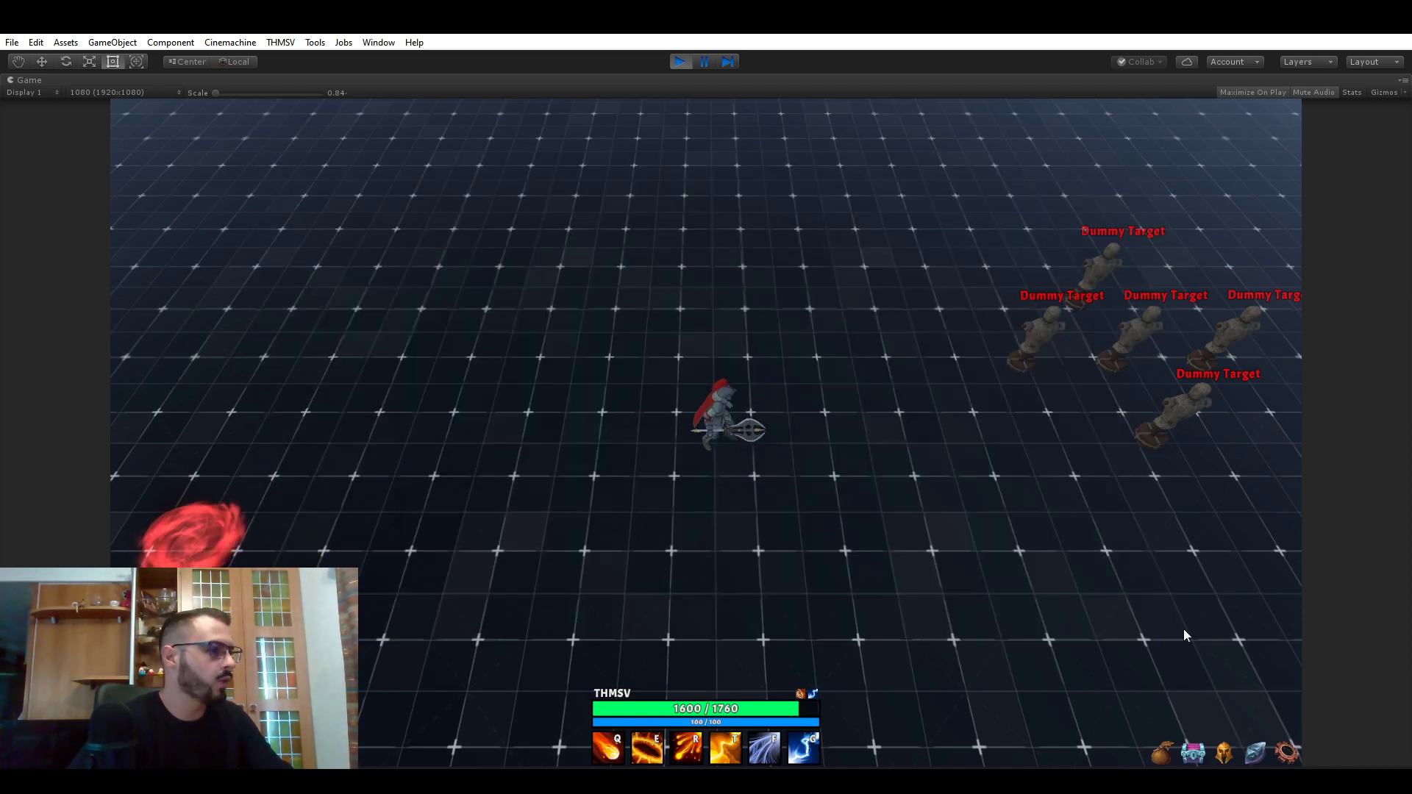
click(1162, 752)
click(1224, 761)
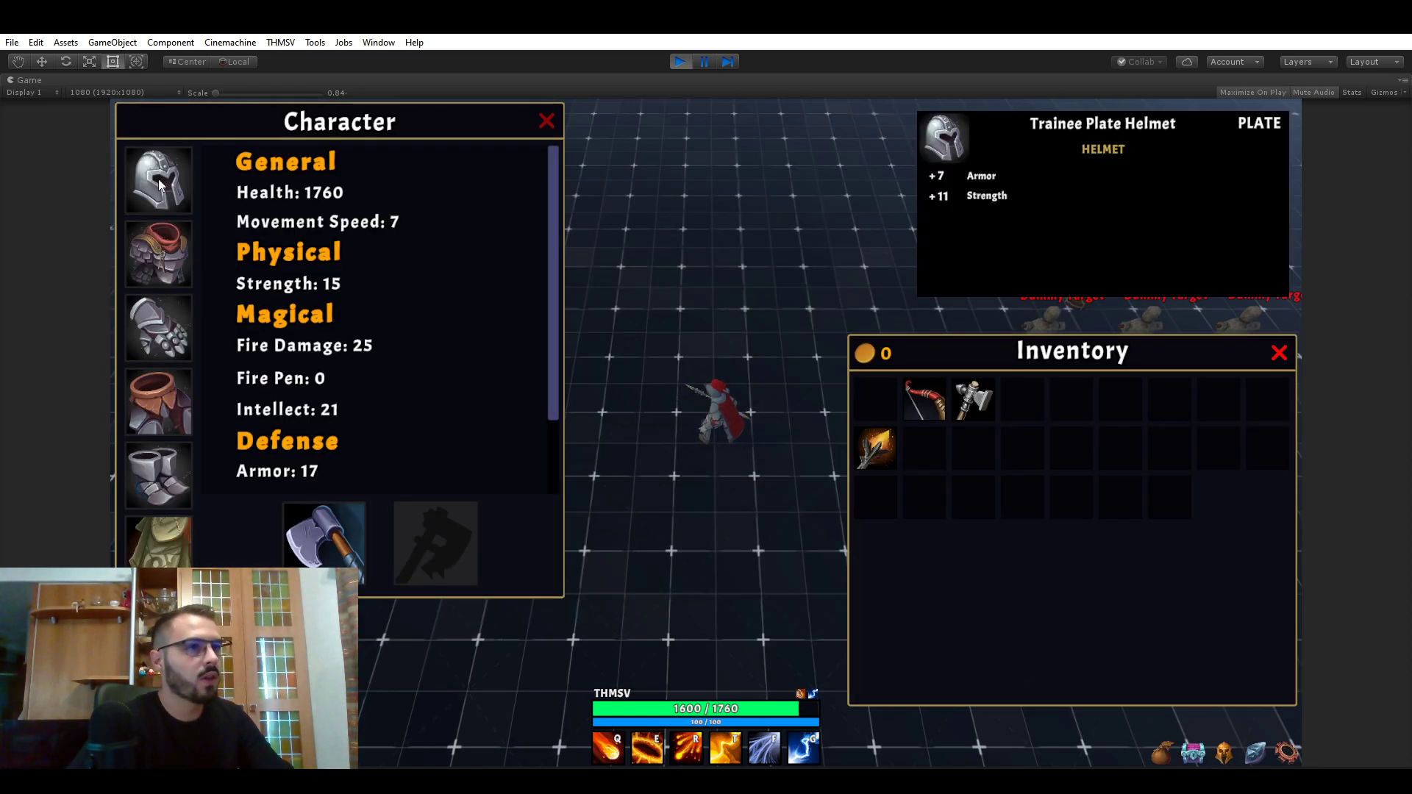
- Shift the Trainee Hammer aside and equip the Trainee Bow as the second weapon
mouse_move(182, 250)
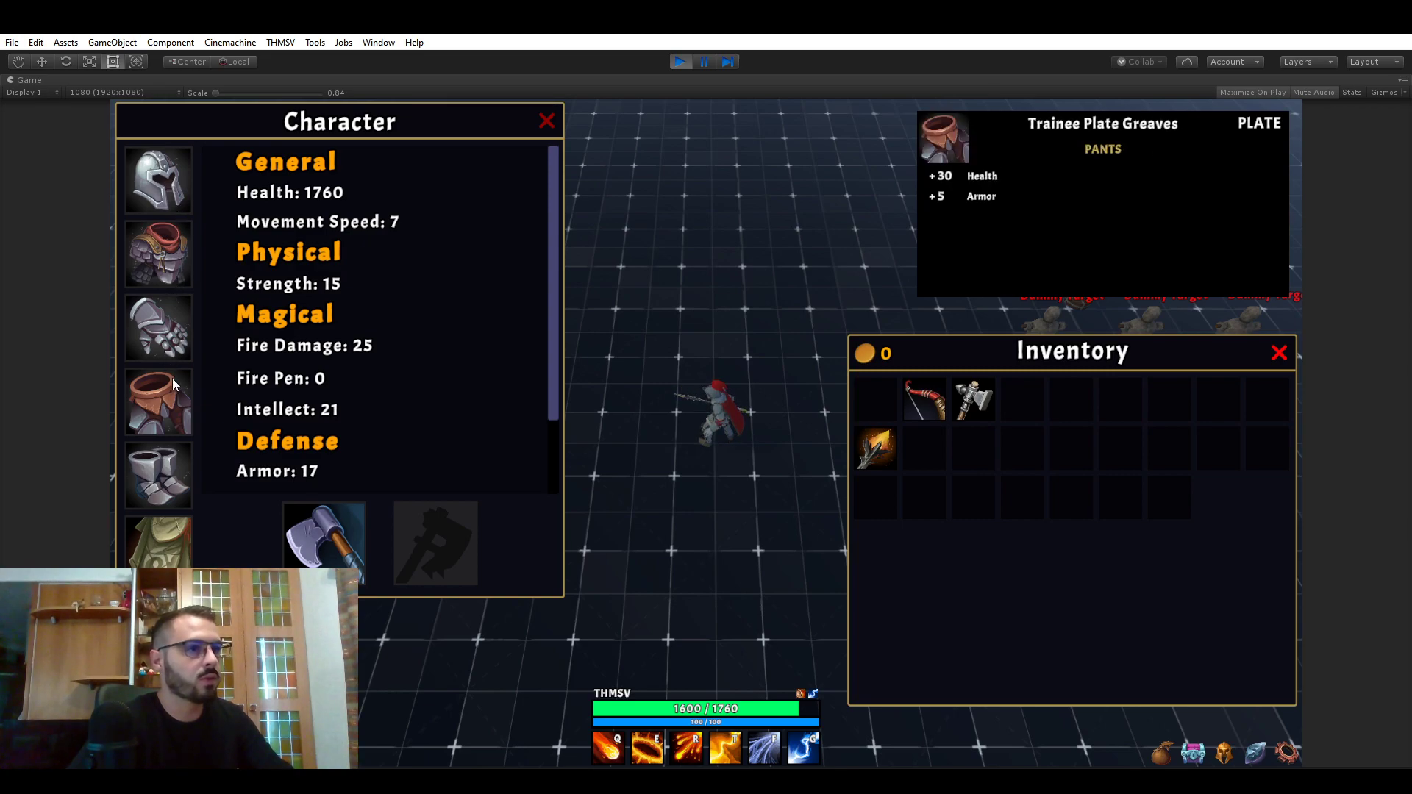
mouse_move(325, 564)
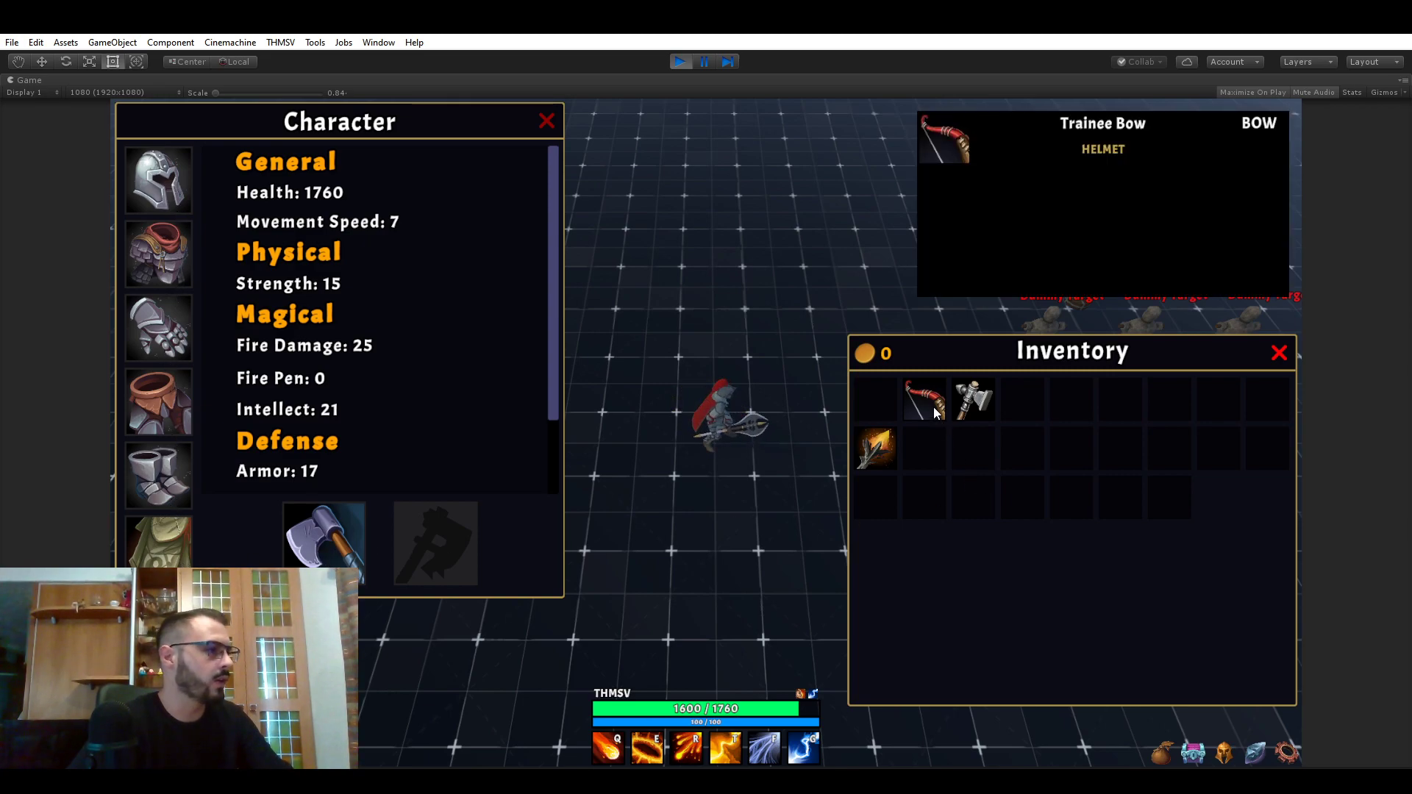
drag(972, 404, 1026, 410)
mouse_move(940, 410)
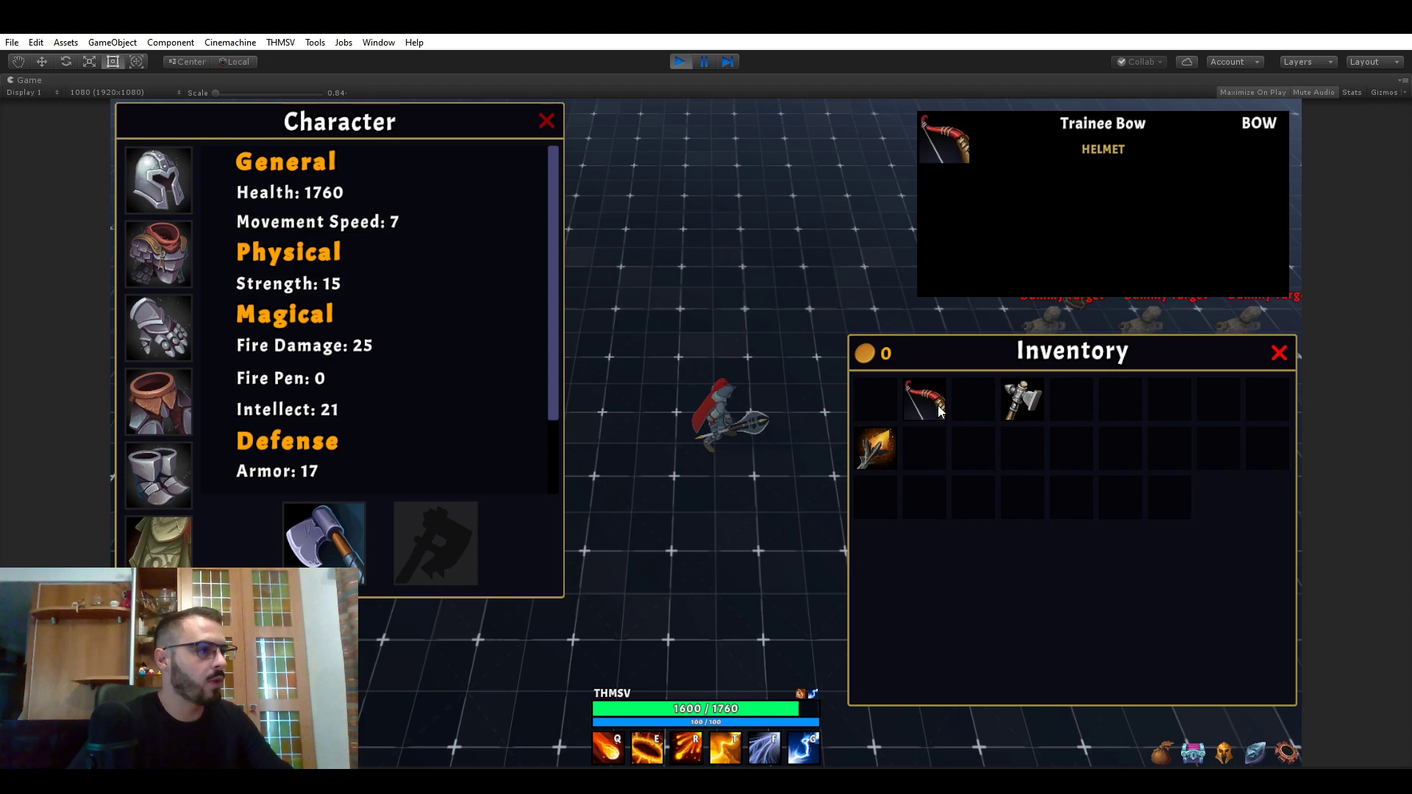
right_click(940, 409)
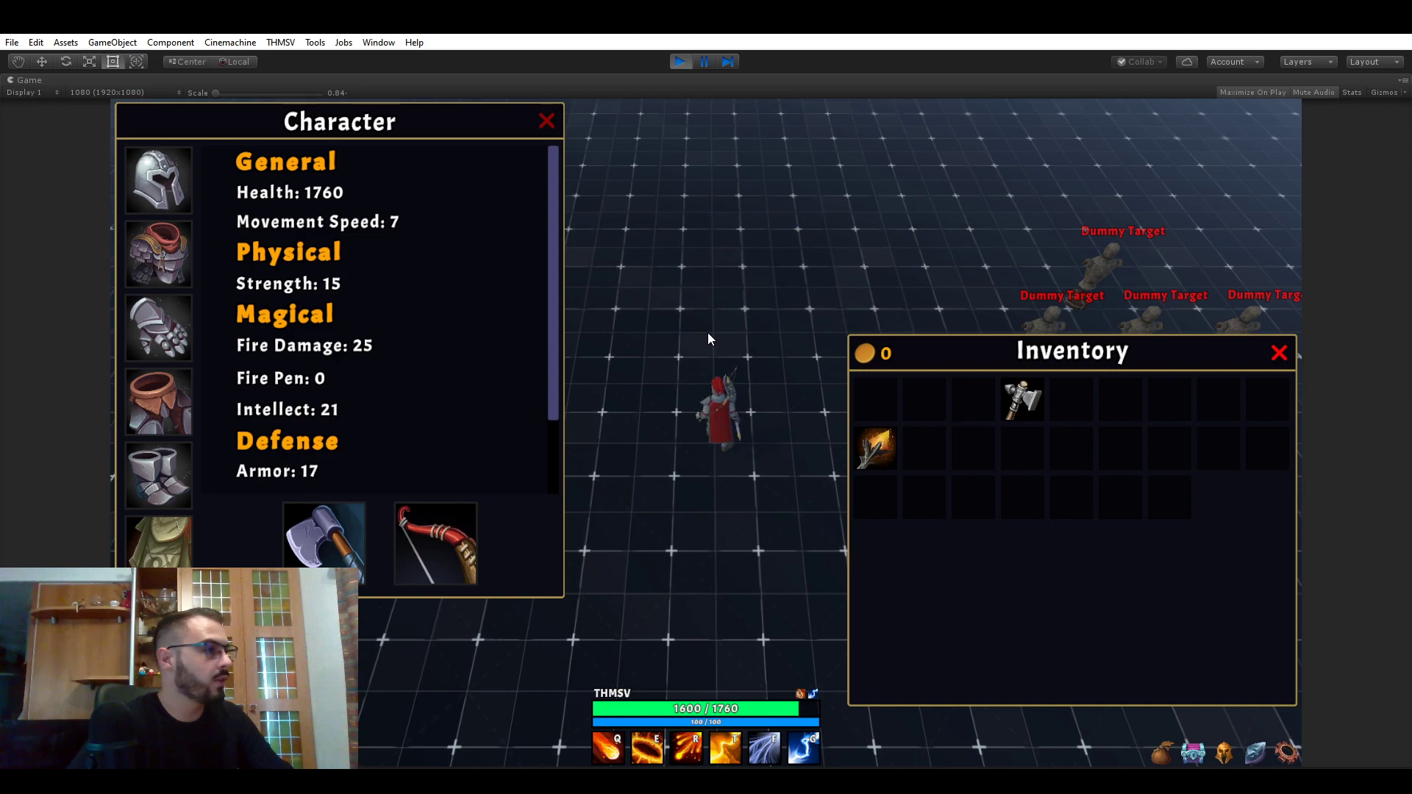
key(c)
click(280, 42)
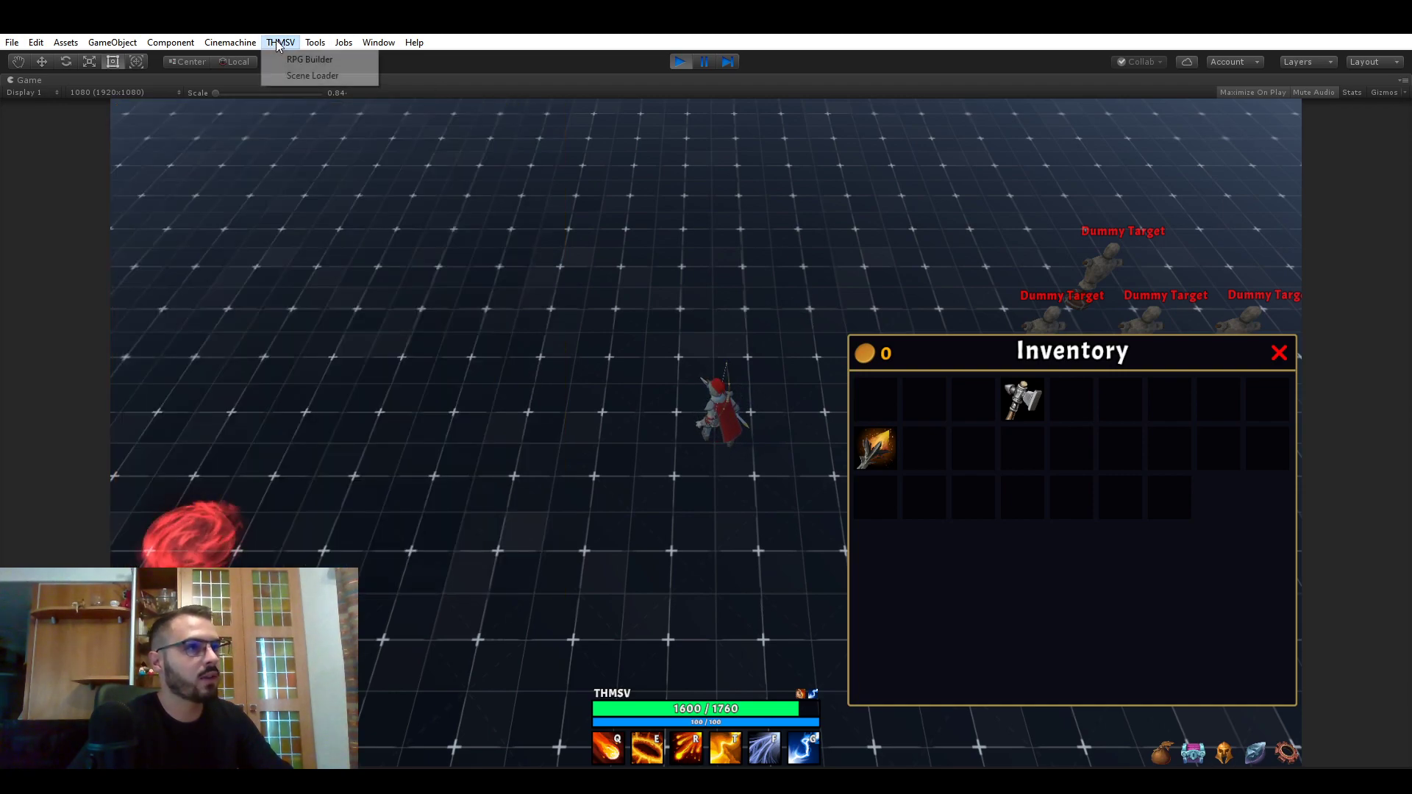
click(306, 61)
click(695, 246)
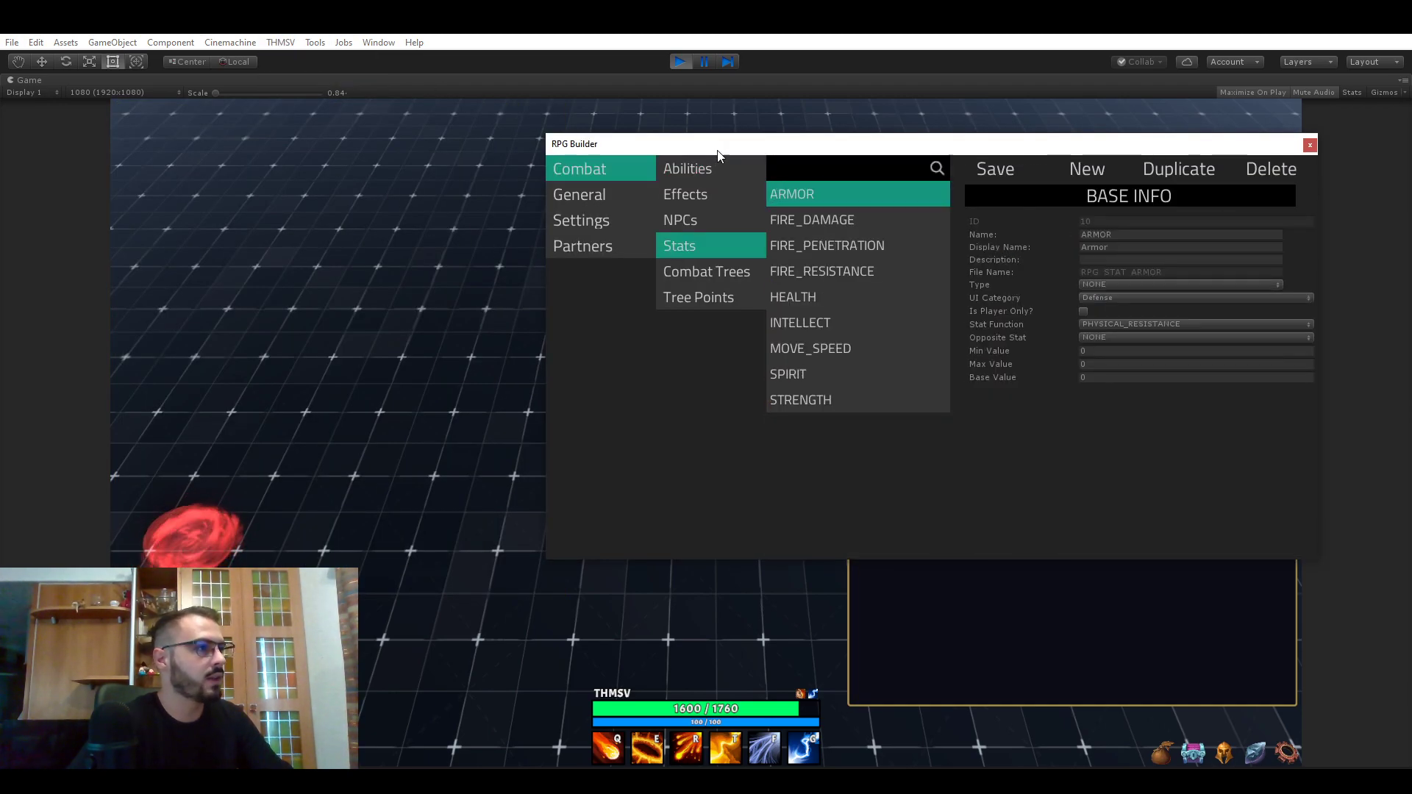
drag(718, 154, 484, 158)
click(619, 253)
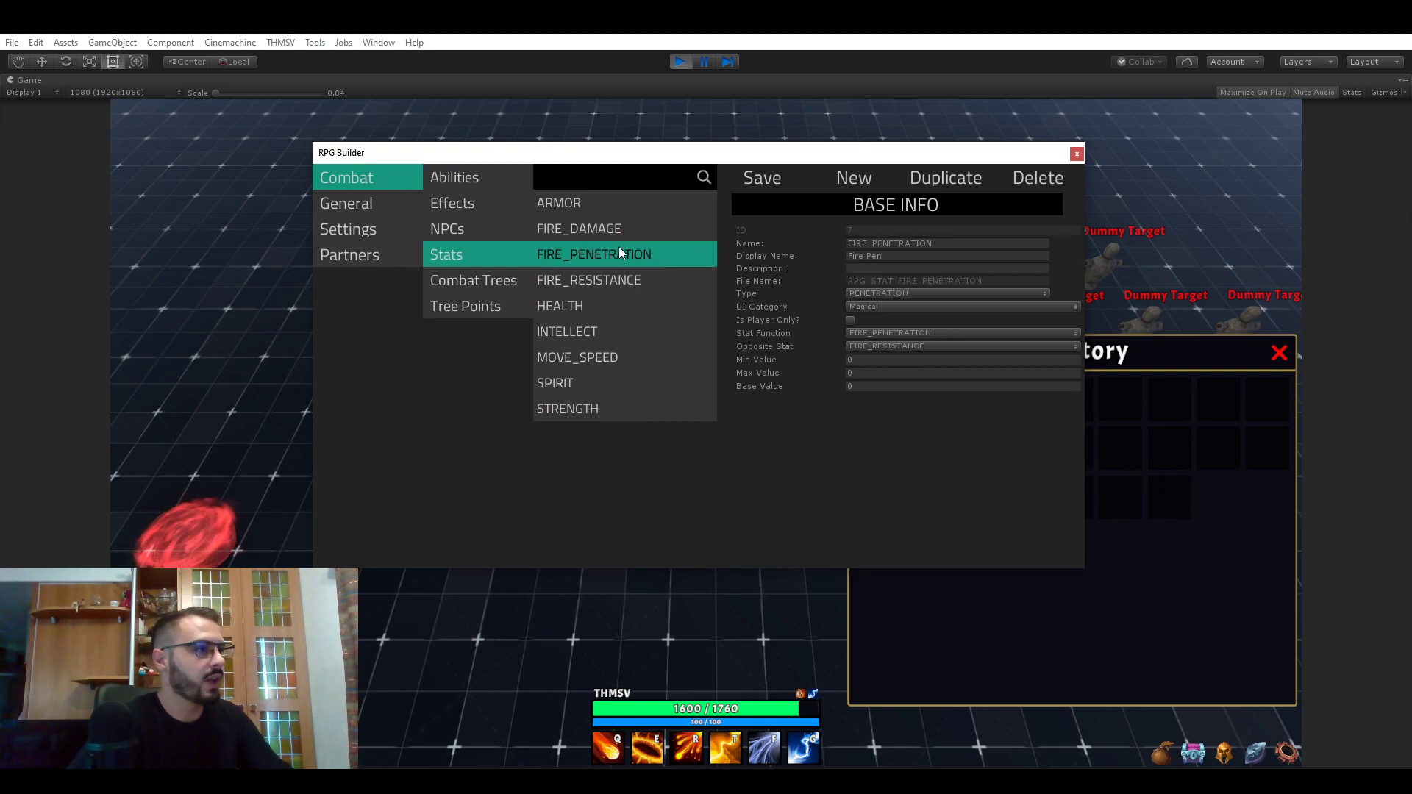
click(622, 278)
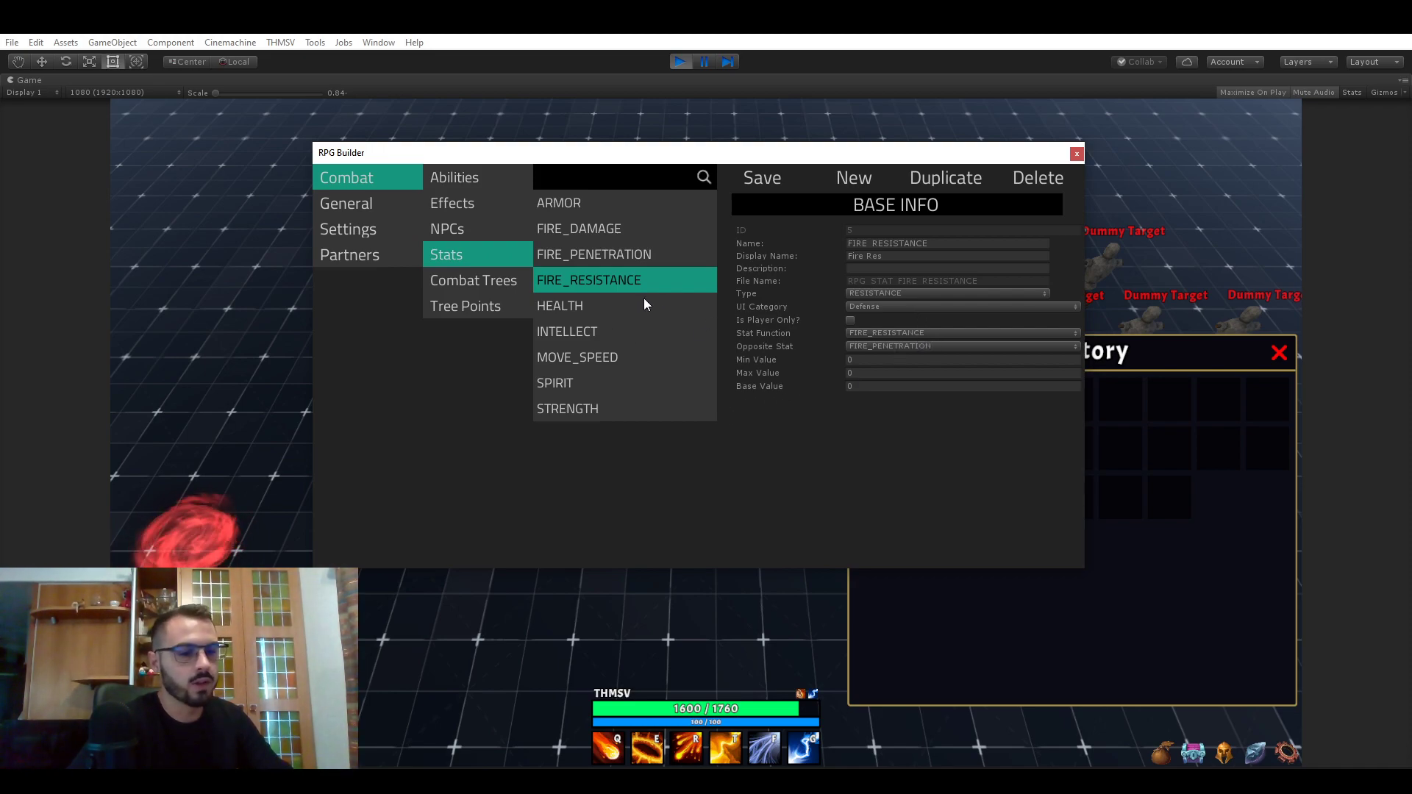
click(1077, 153)
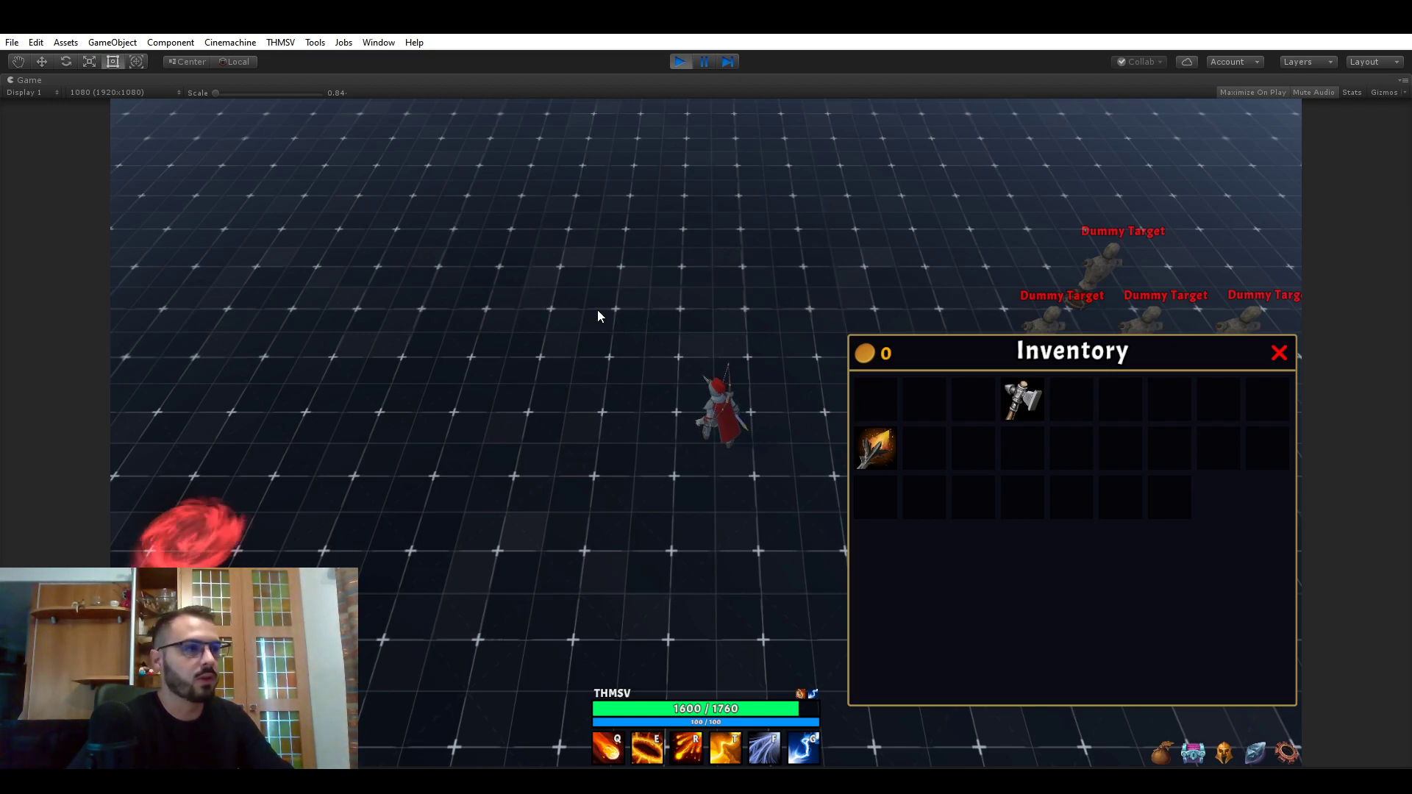
- Close the Inventory panel and reopen RPG Builder from the THMSV menu, showing Combat Abilities
click(1278, 353)
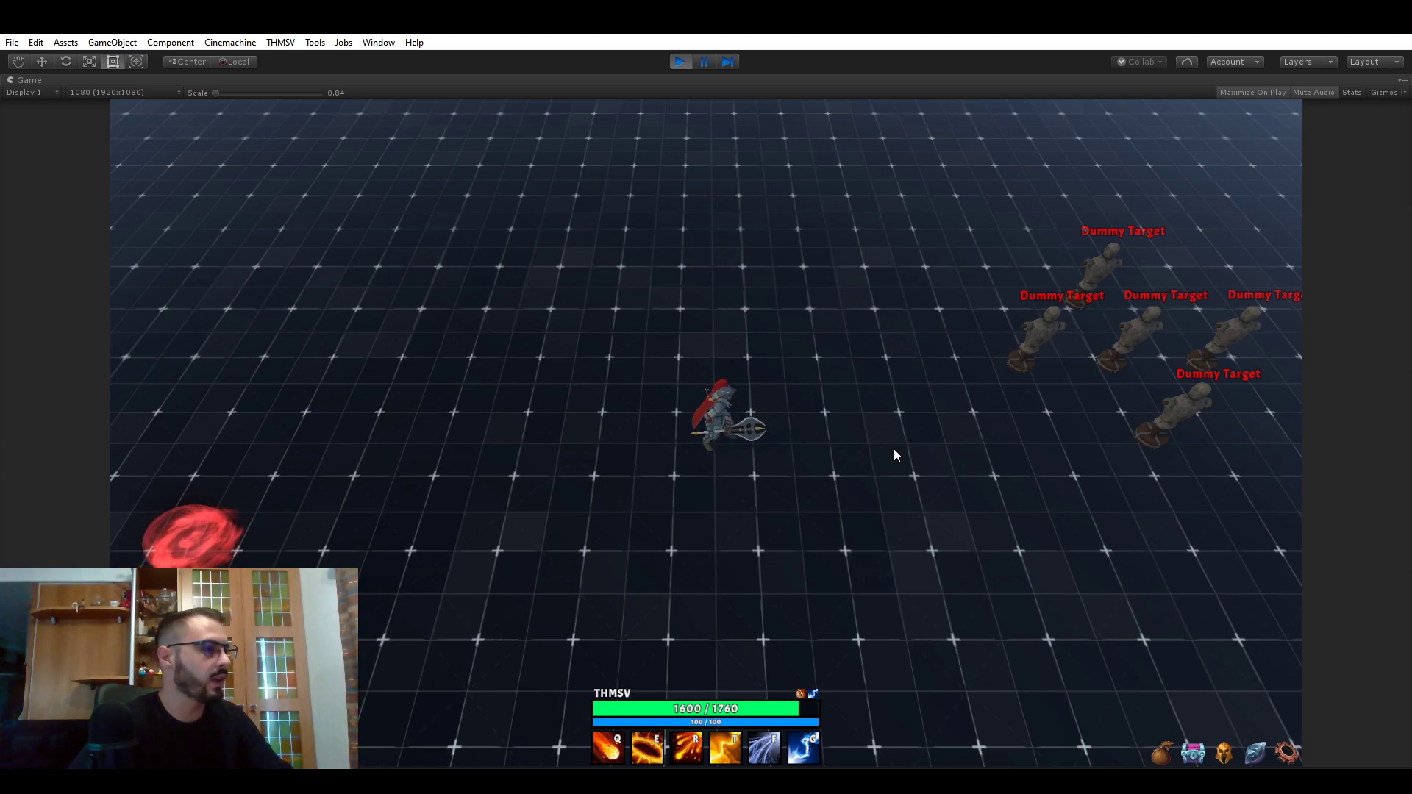
click(281, 42)
click(285, 59)
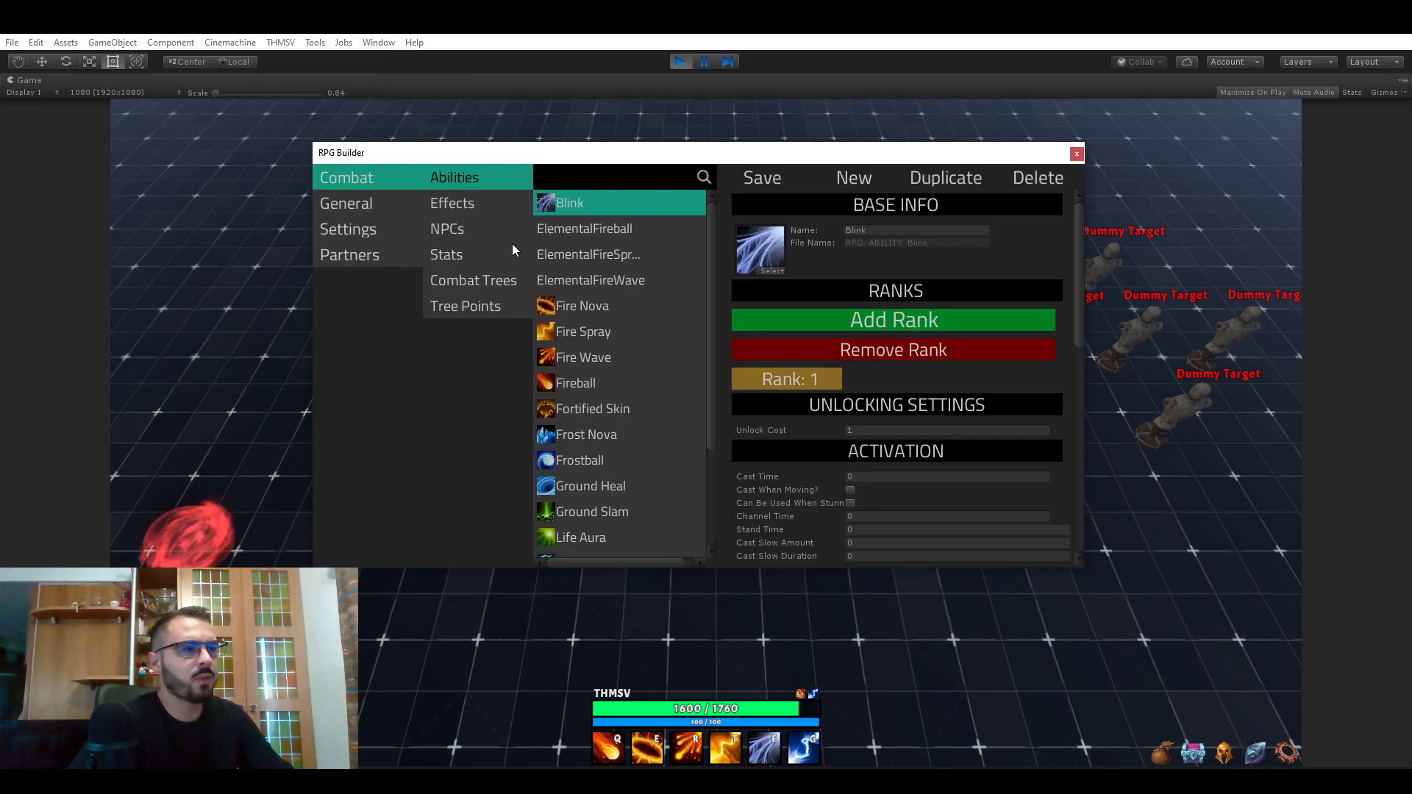
- Browse the Effects, NPCs, Abilities and Items lists, ending on the NPCs list with Dummy Target
drag(712, 284, 717, 379)
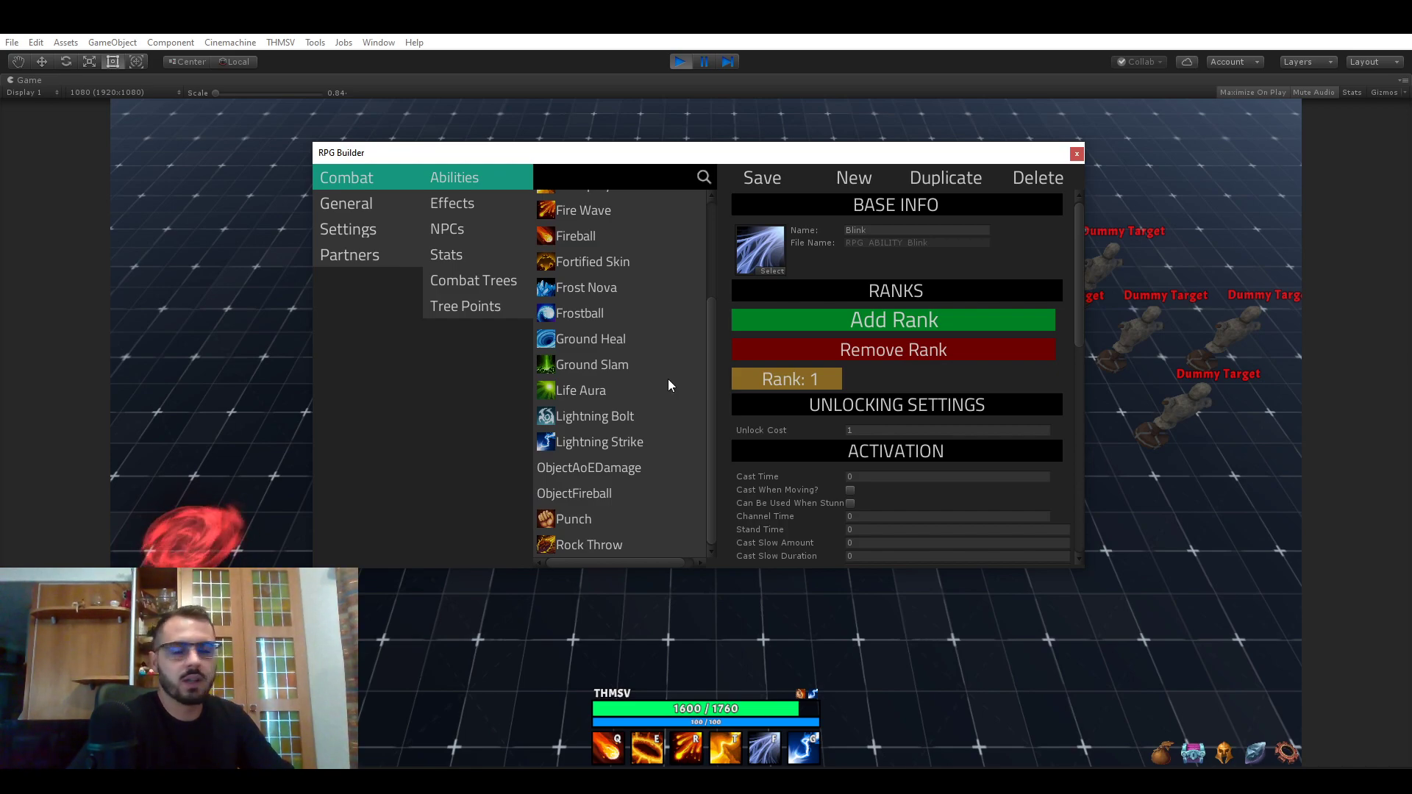
click(475, 205)
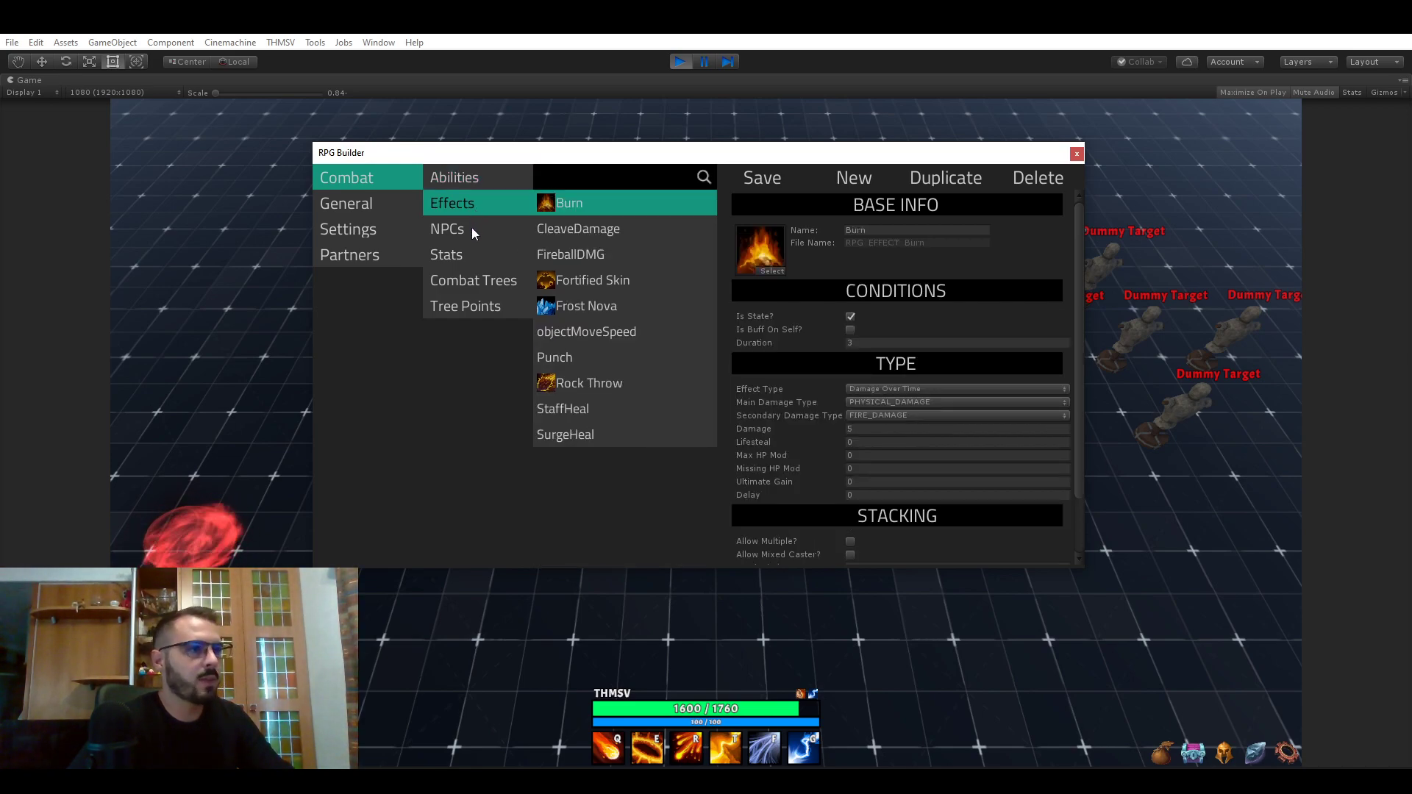
click(471, 228)
click(470, 184)
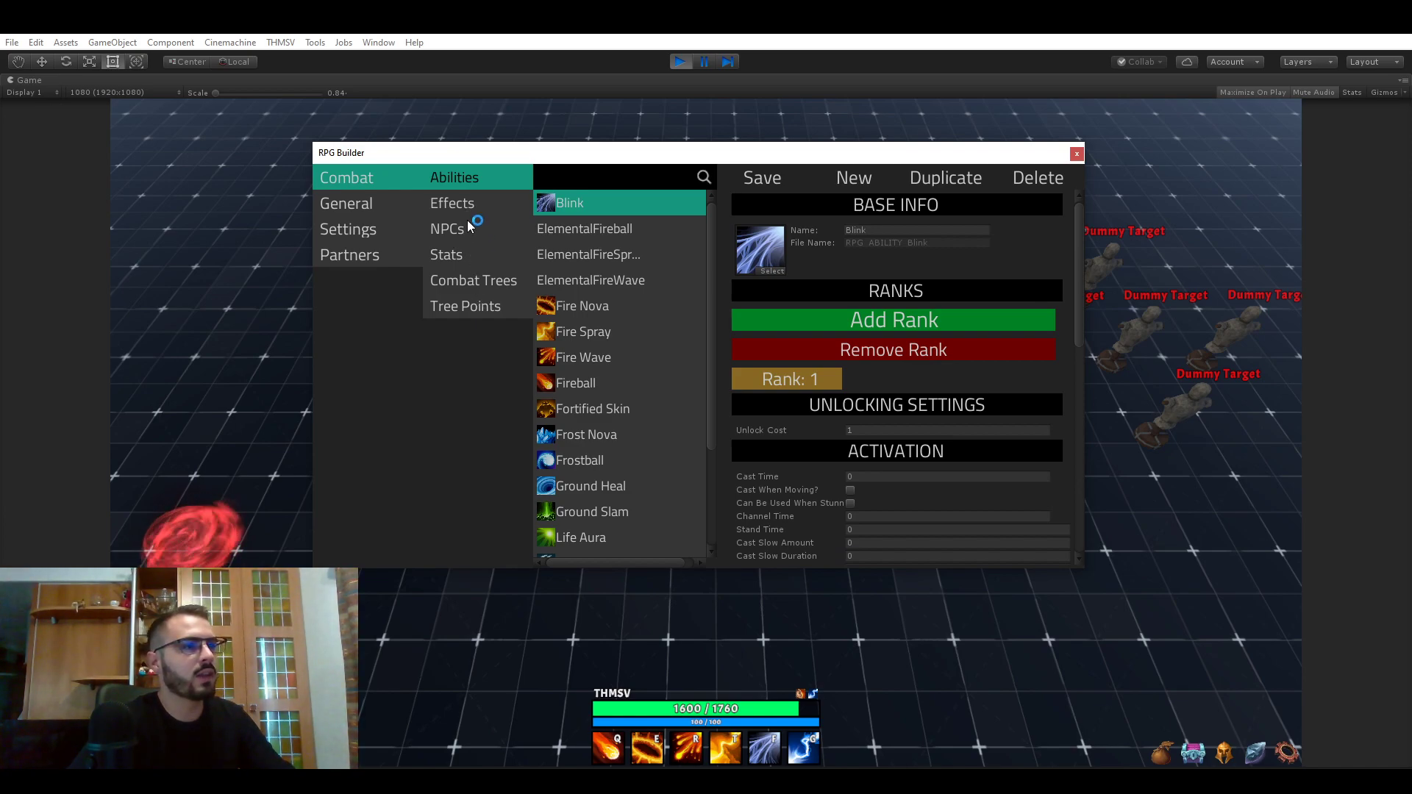
click(371, 205)
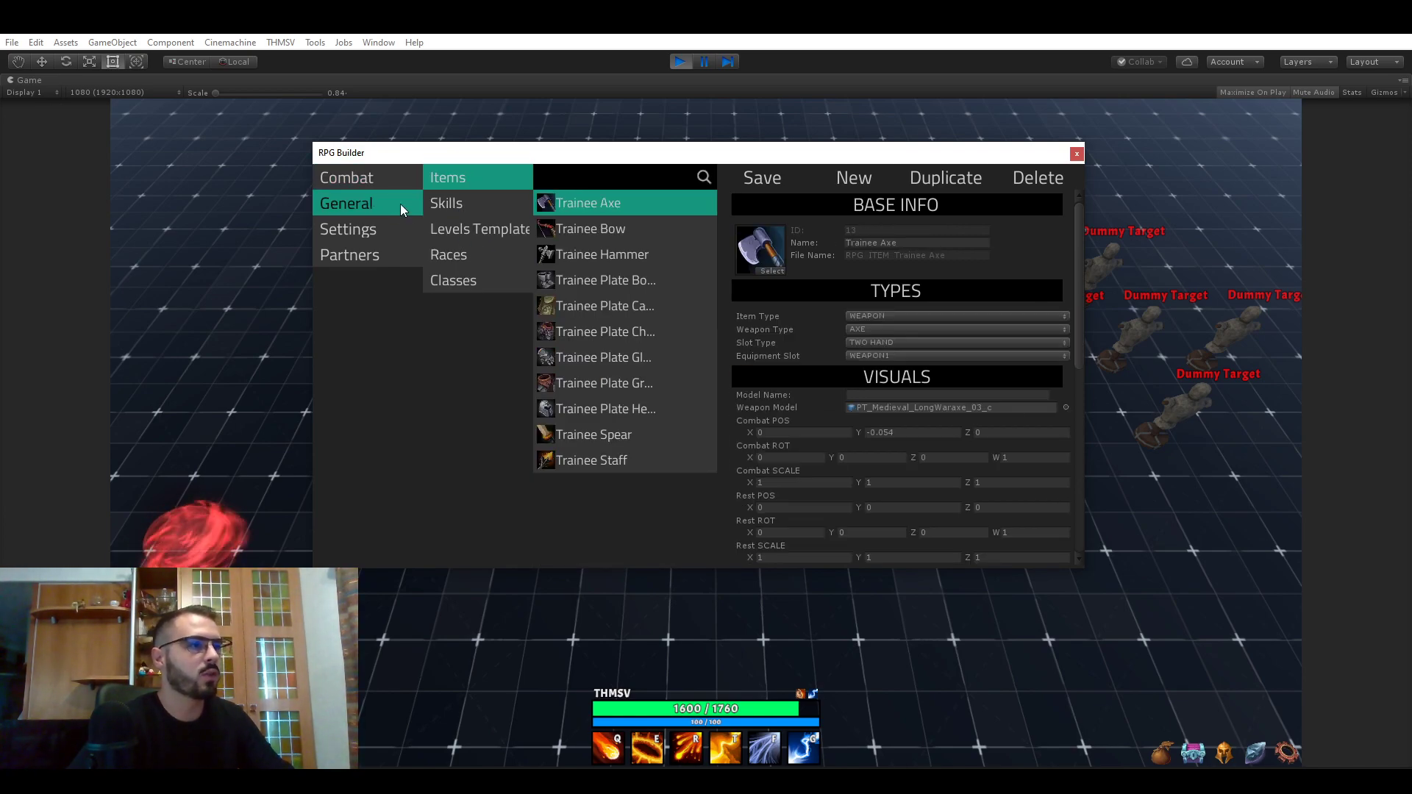
click(397, 182)
click(492, 236)
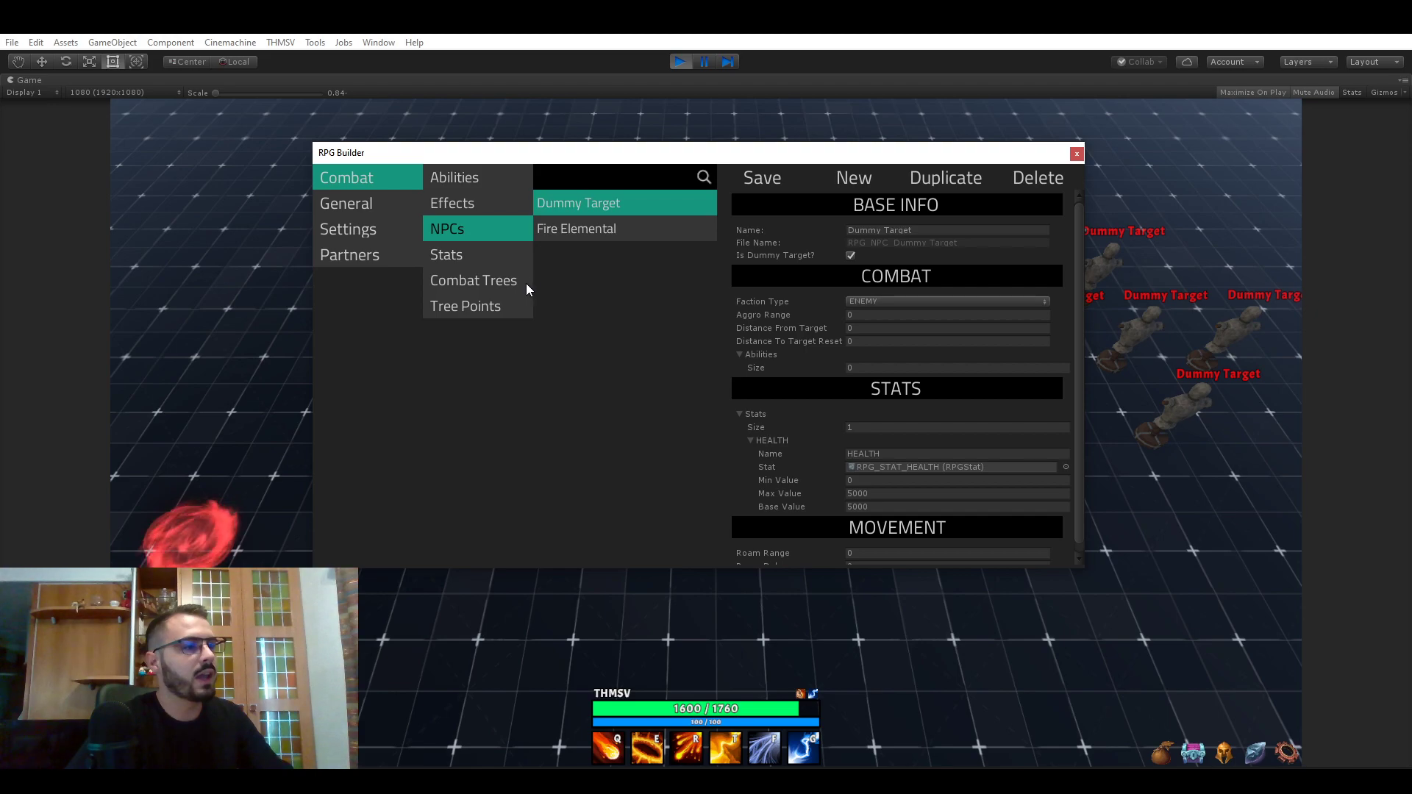
- View the Arcanist combat tree, close RPG Builder, then open and close the in-game Combat Trees panel
click(484, 280)
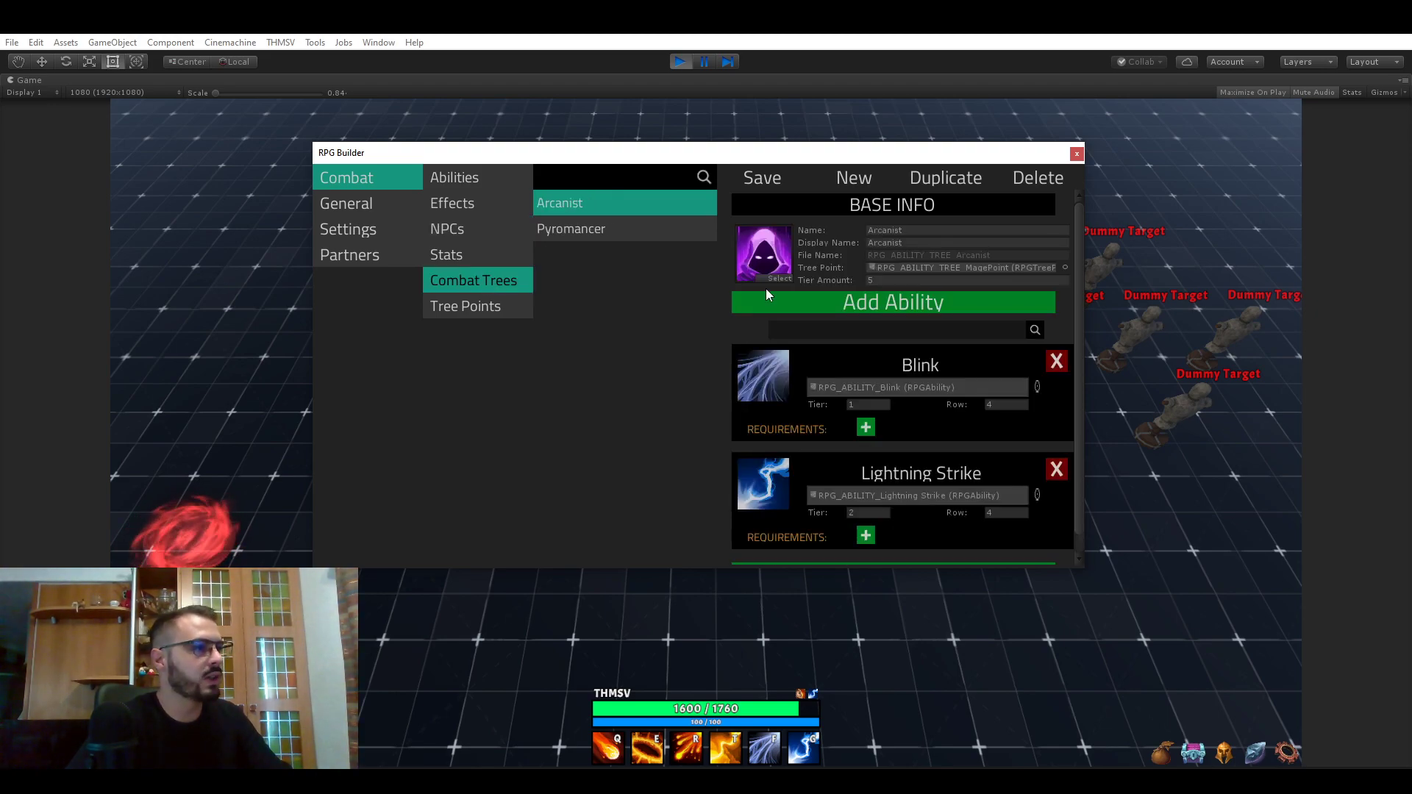
click(1076, 153)
click(1255, 751)
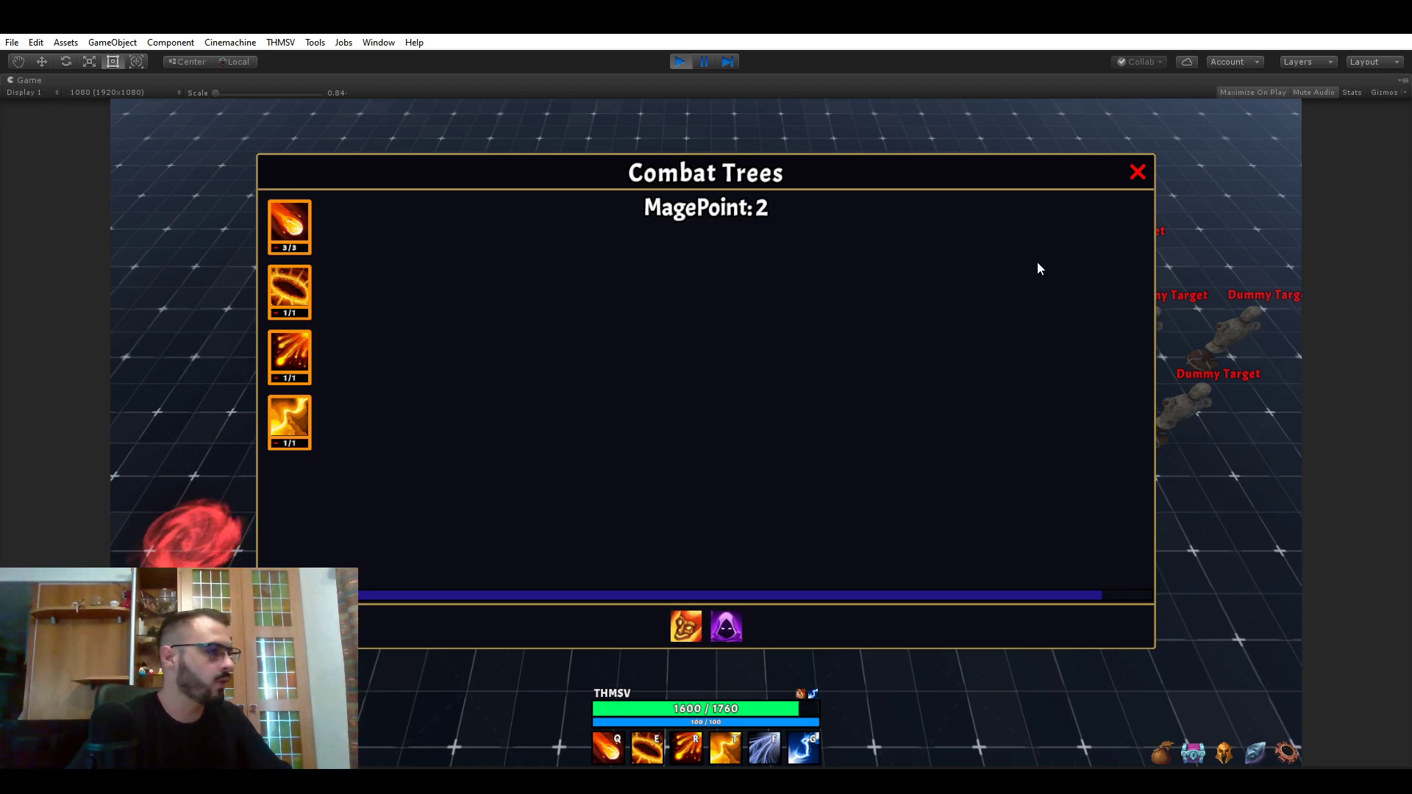
click(1137, 172)
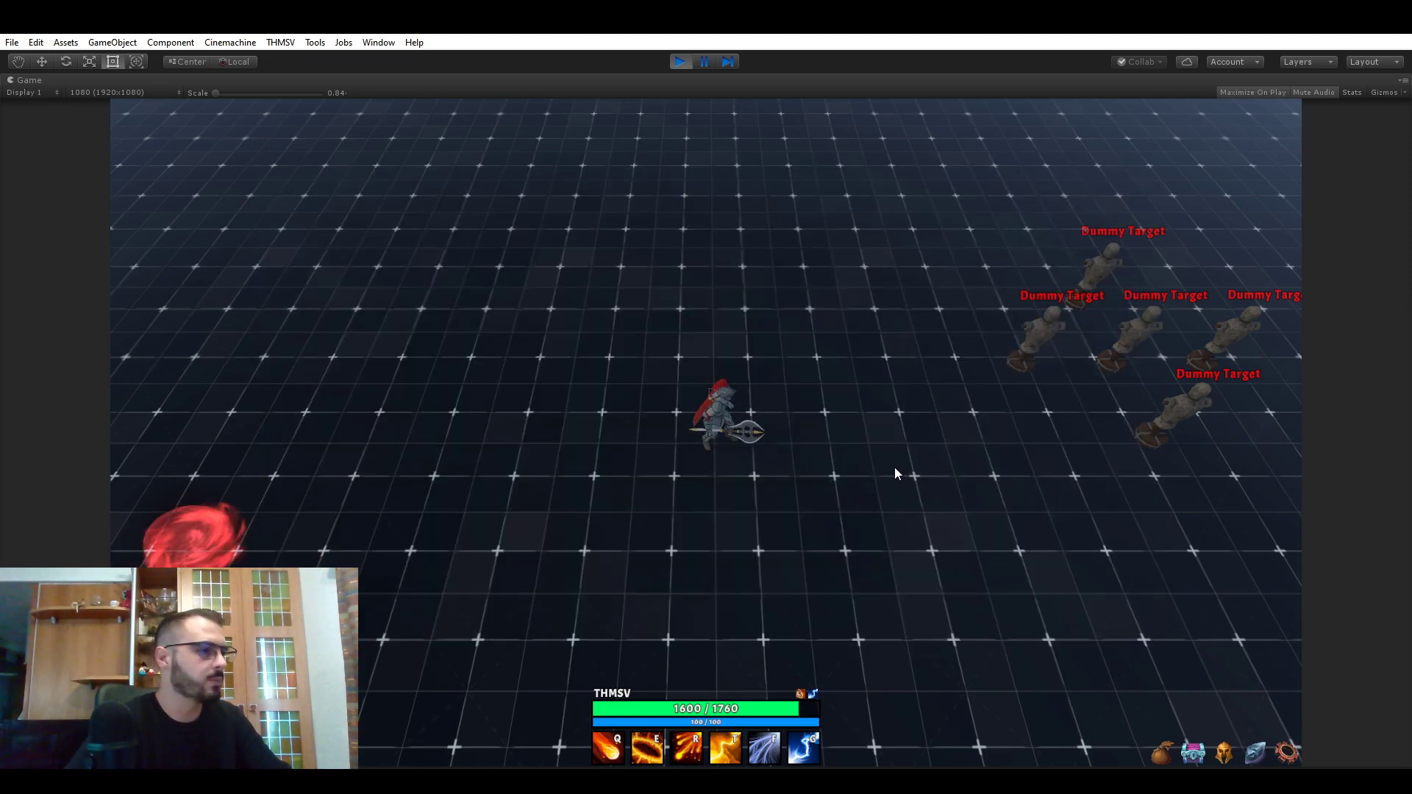